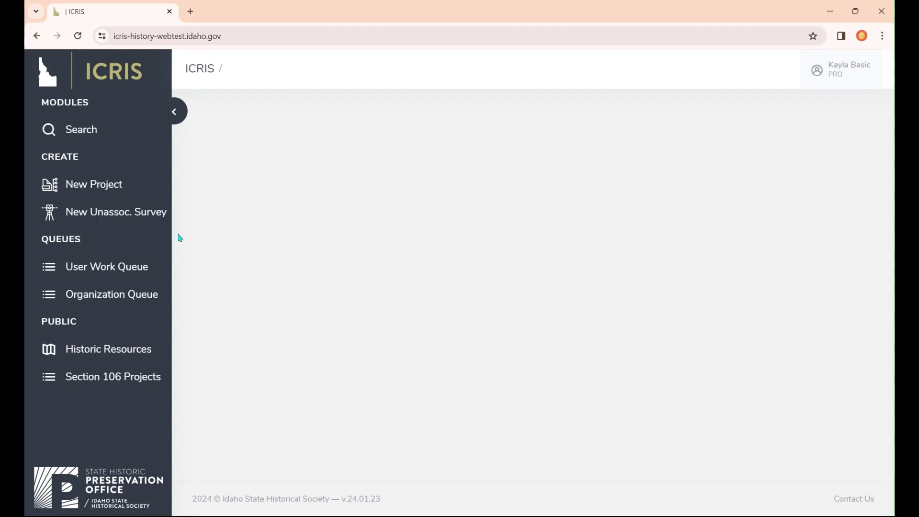
Step: Start a new project from Create > New Project and focus the Project Type dropdown
click(107, 193)
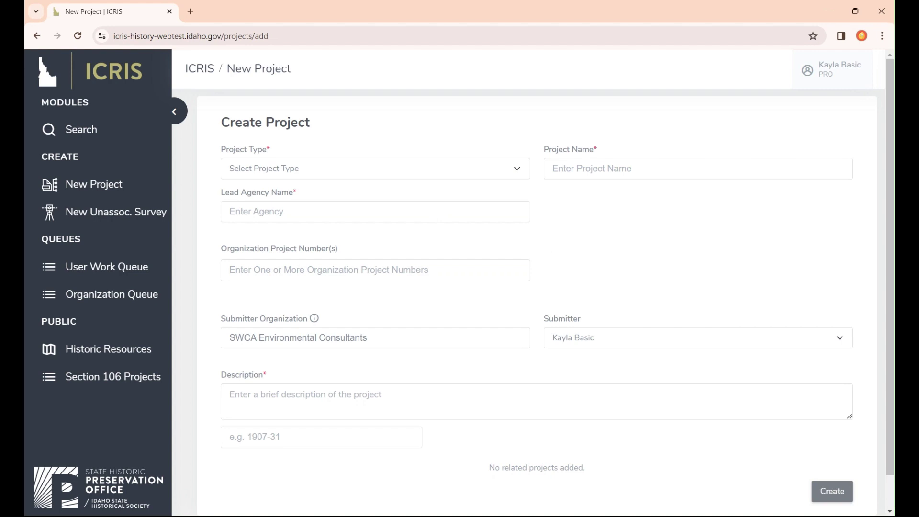
click(418, 175)
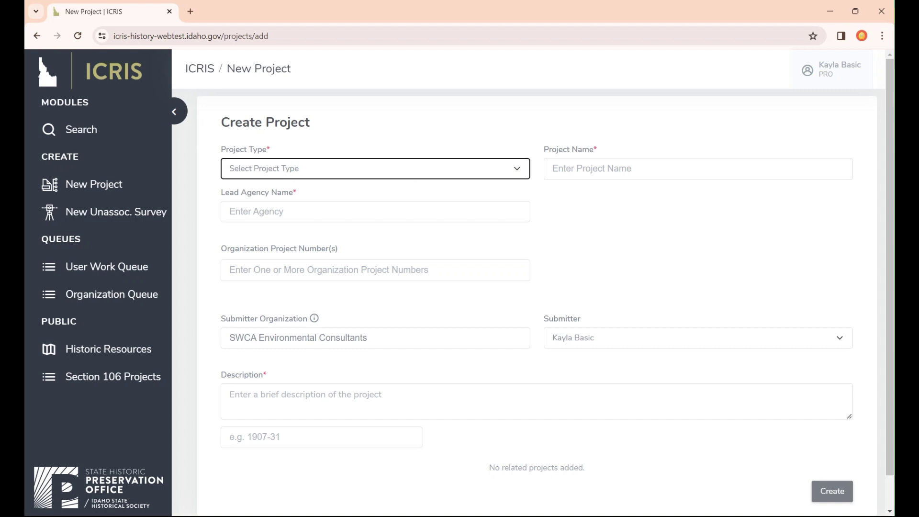
Step: Set the project type to Section 106 Review and name it 'Downtown Rexburg Crosswalk Improvements'
key(Down)
click(272, 213)
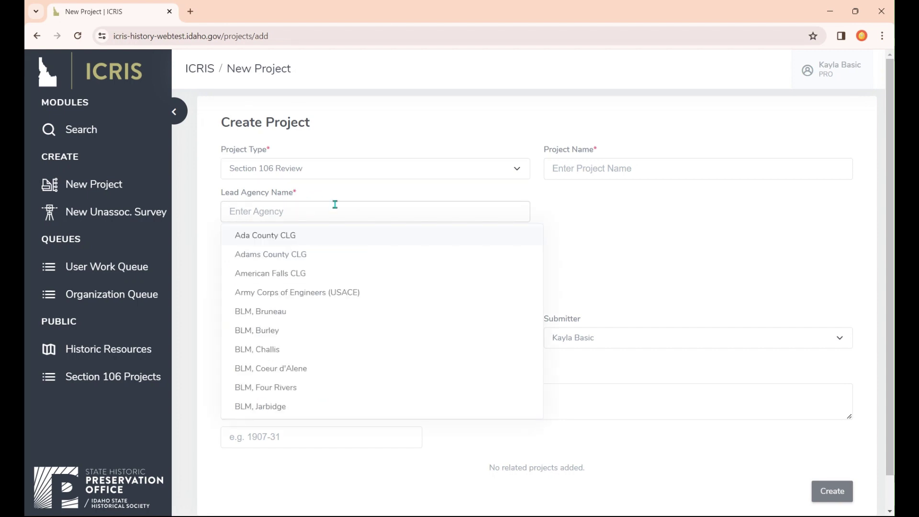
click(365, 195)
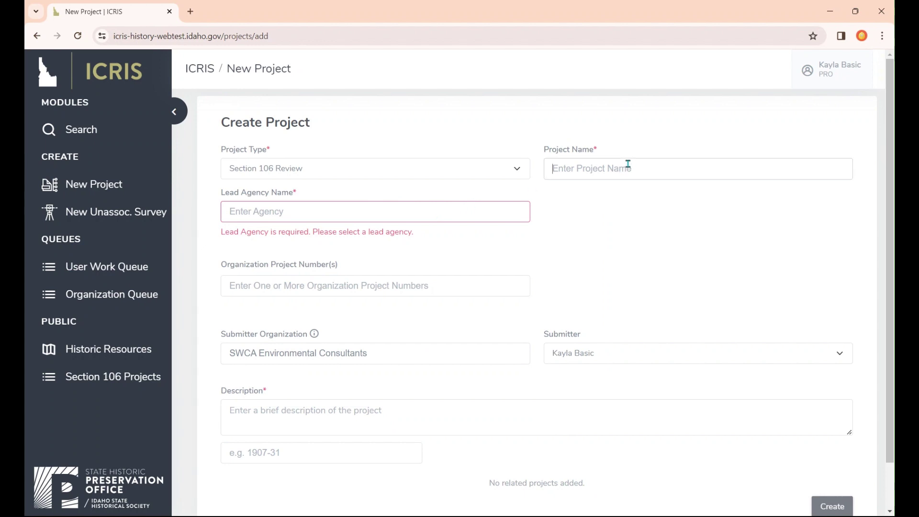
click(602, 139)
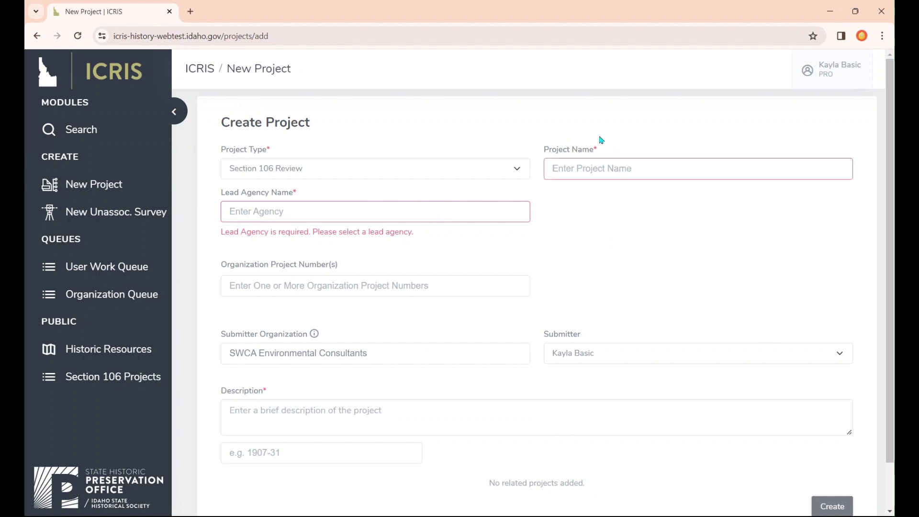
click(578, 169)
text(Downtown Rex)
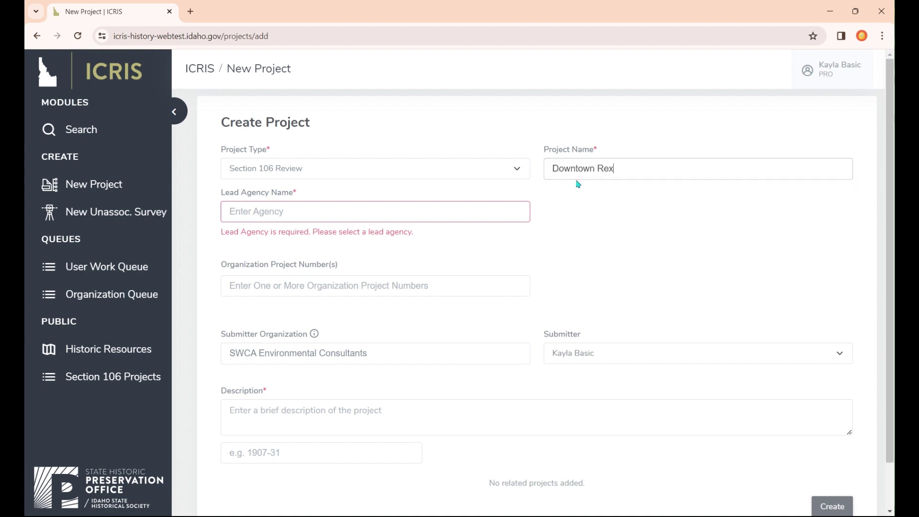
text(burg Crosswalk Improvements)
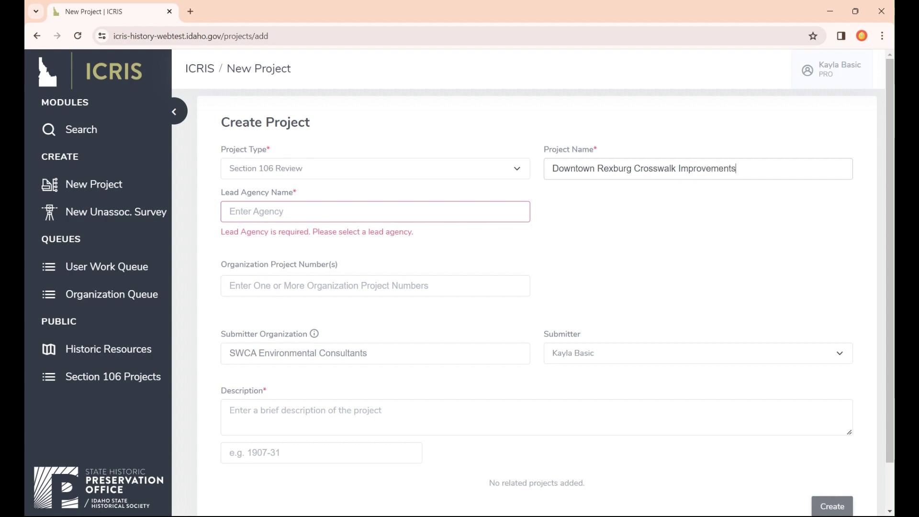
Step: Choose Idaho Transportation Department (ITD) as lead agency, add a placeholder description, and create the project
click(367, 209)
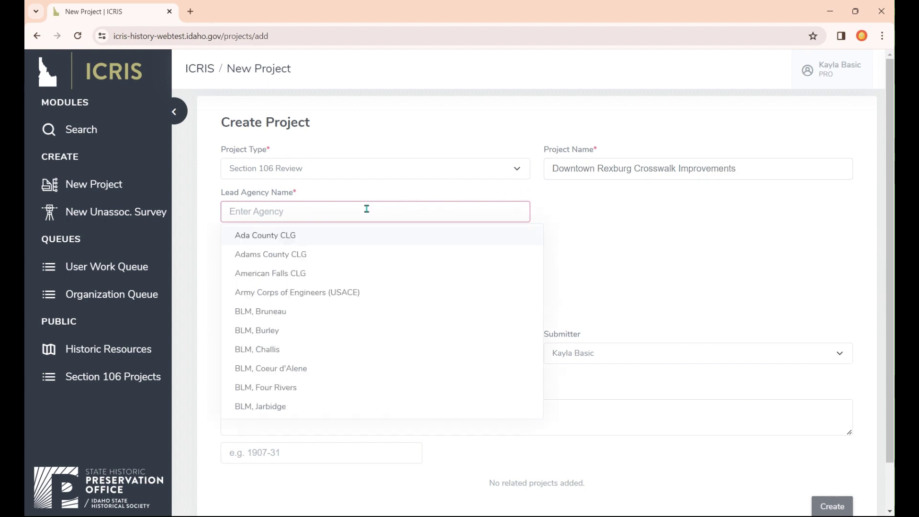
text(itd)
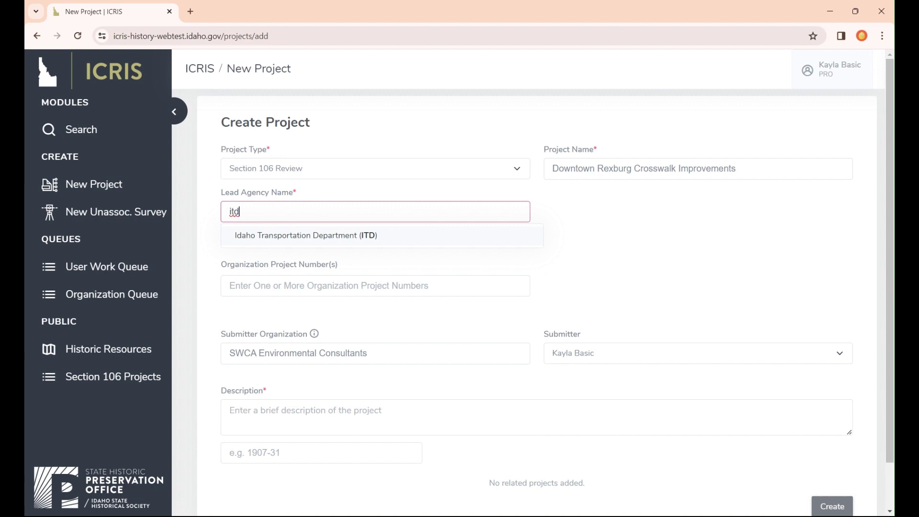
click(347, 240)
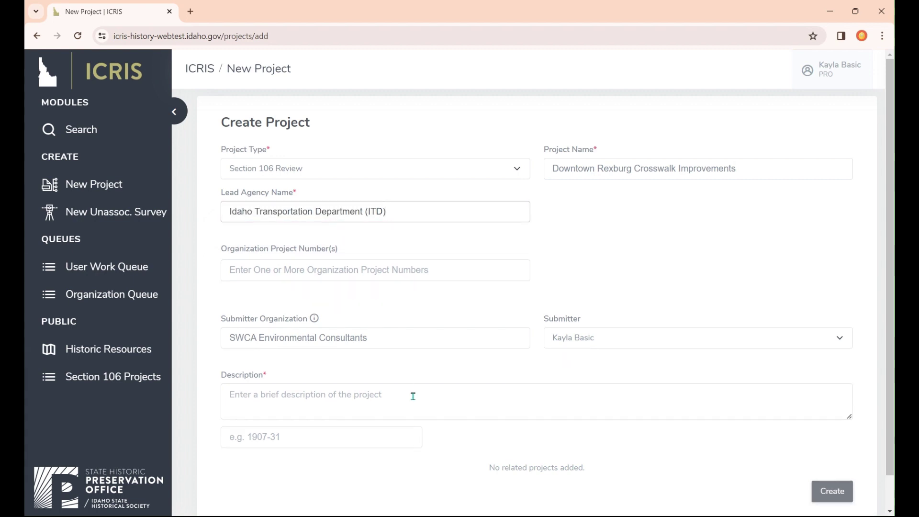
click(274, 402)
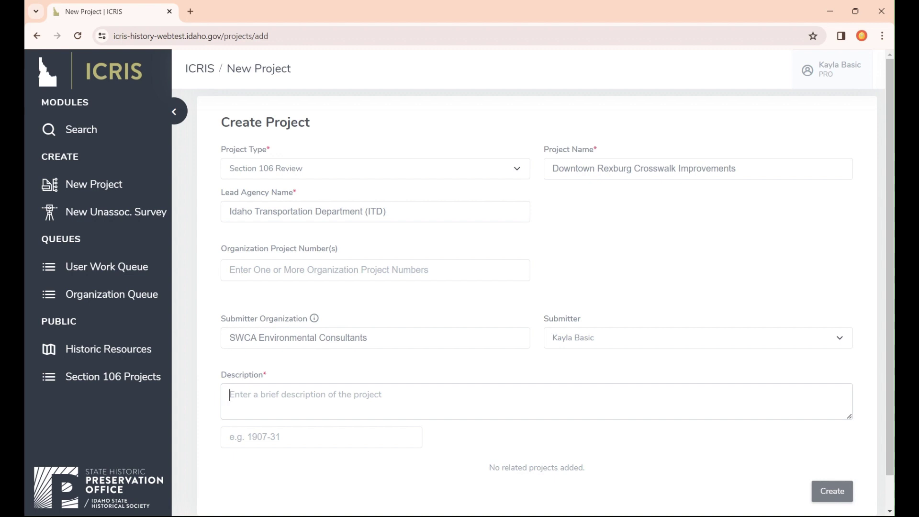
text(woeifjodflsdjgoj)
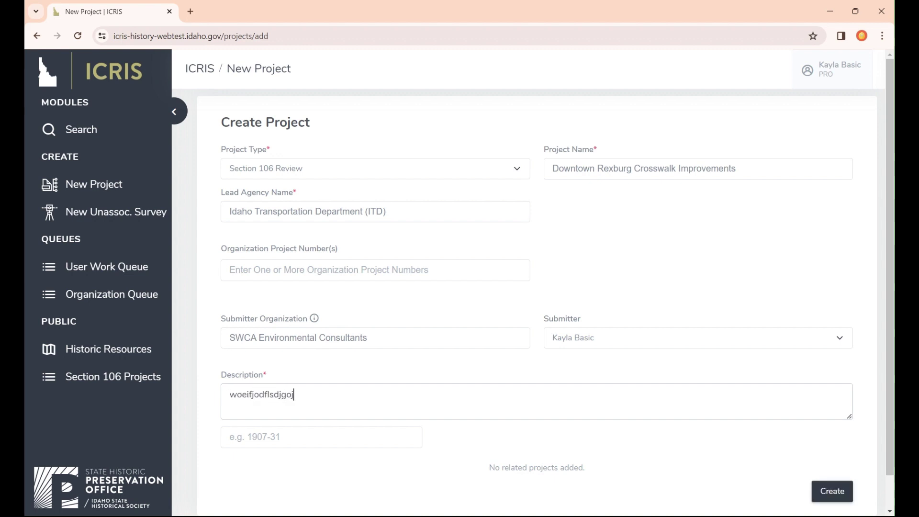
click(823, 491)
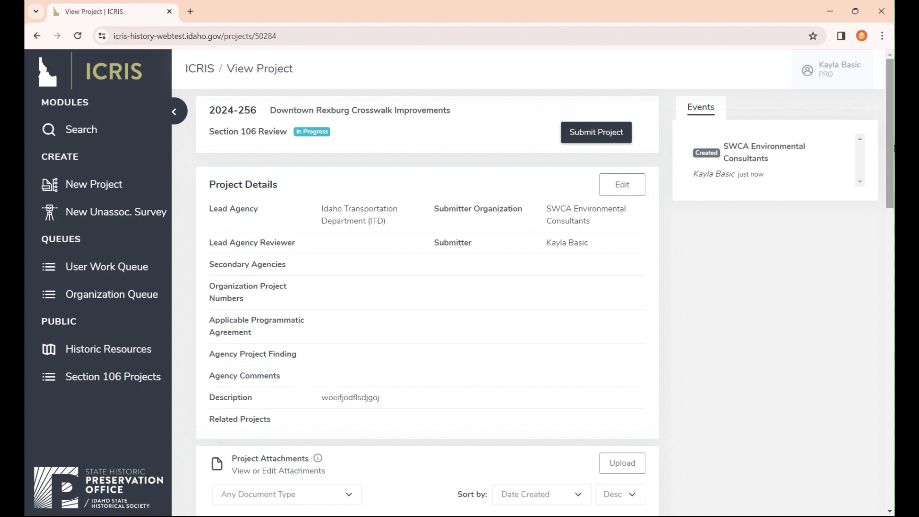
mouse_move(892, 148)
mouse_down()
mouse_move(880, 283)
mouse_move(881, 210)
mouse_move(880, 220)
mouse_move(880, 398)
mouse_move(893, 144)
mouse_up()
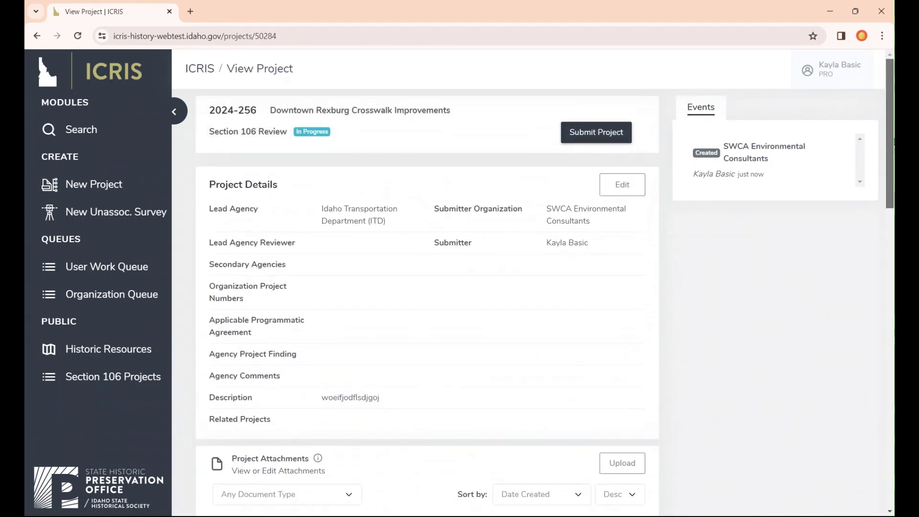
Step: Edit project 2024-256's details and add the suggested lead agency reviewer, leaving secondary agencies empty
click(619, 192)
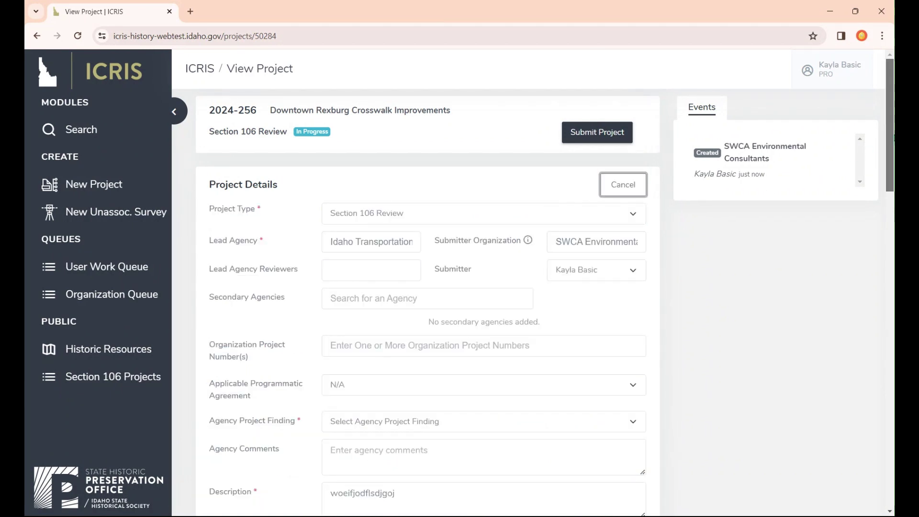
drag(890, 140, 891, 160)
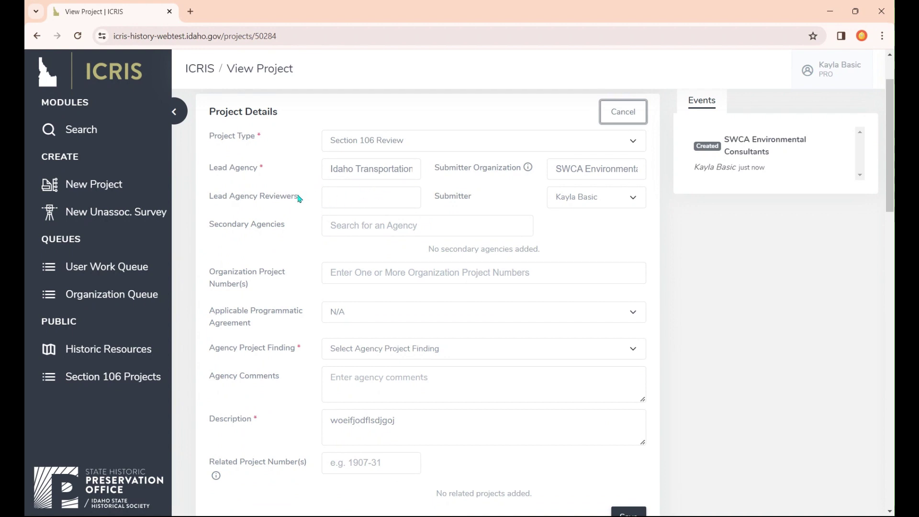
click(344, 198)
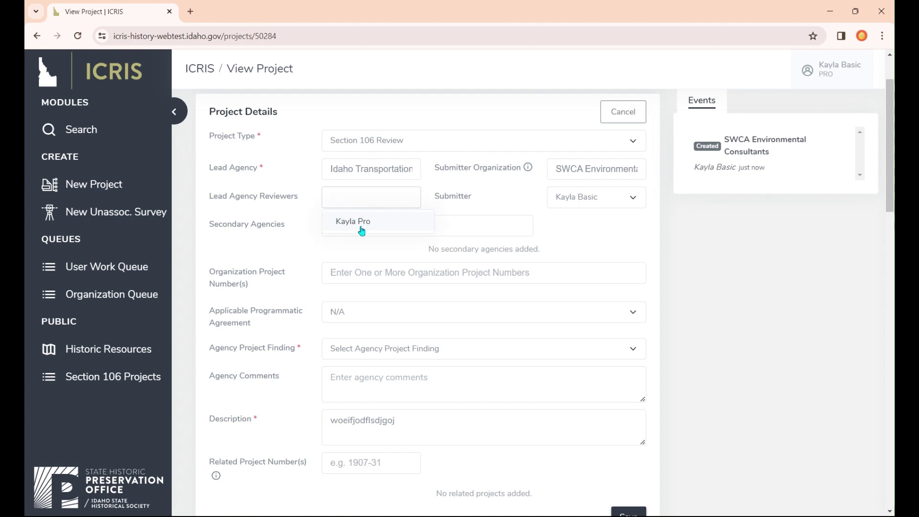
click(391, 229)
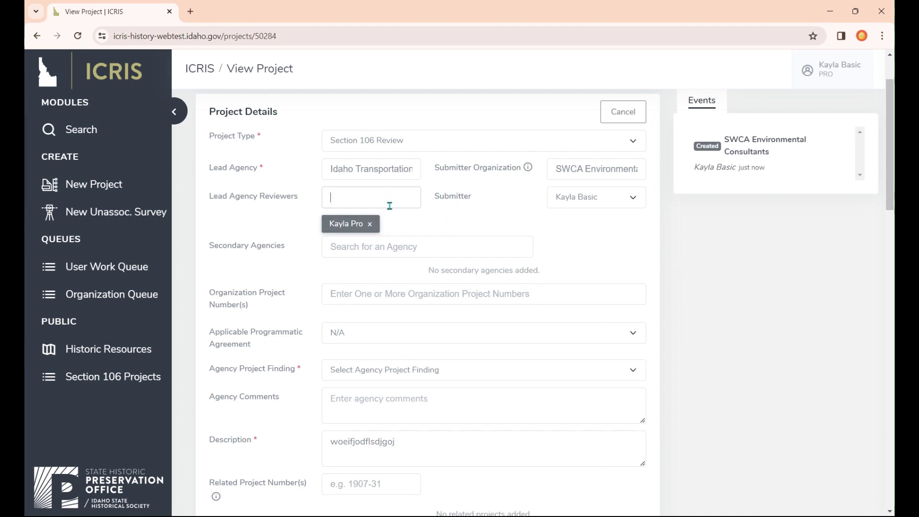
click(443, 252)
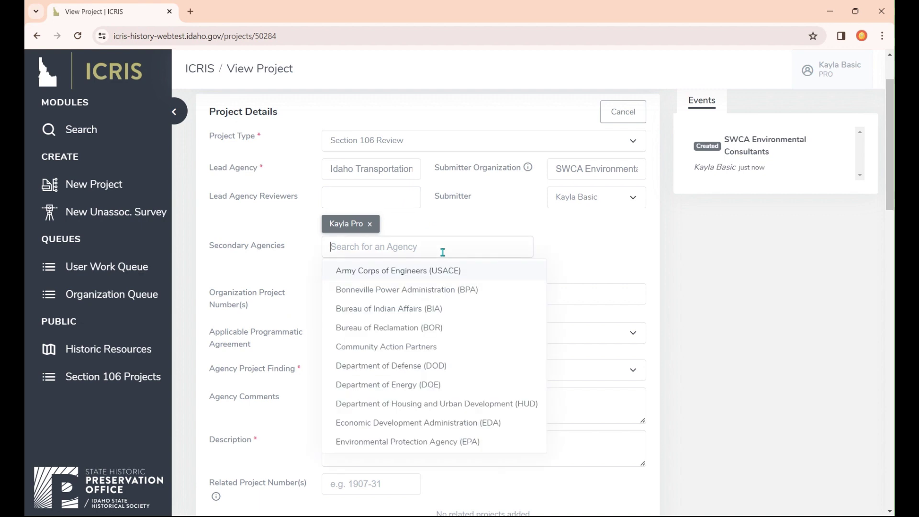
click(540, 249)
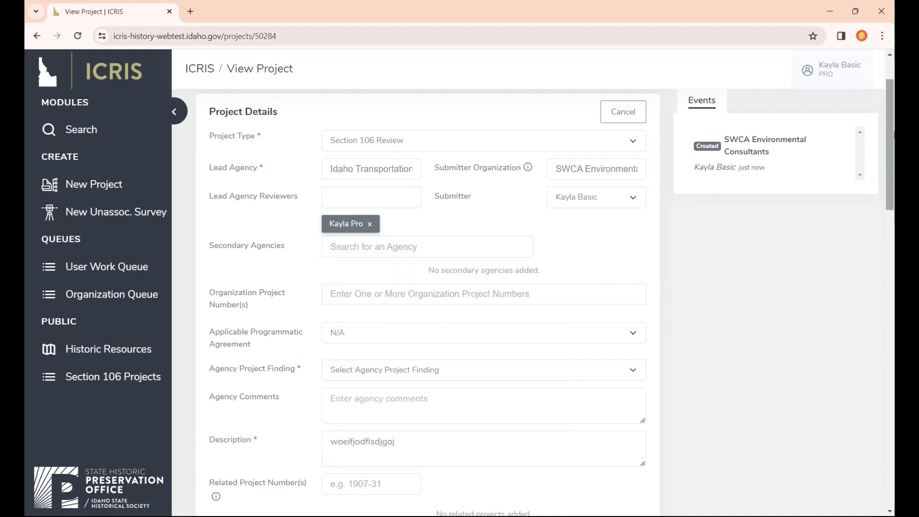
scroll(890, 144, down, 1)
scroll(891, 143, down, 2)
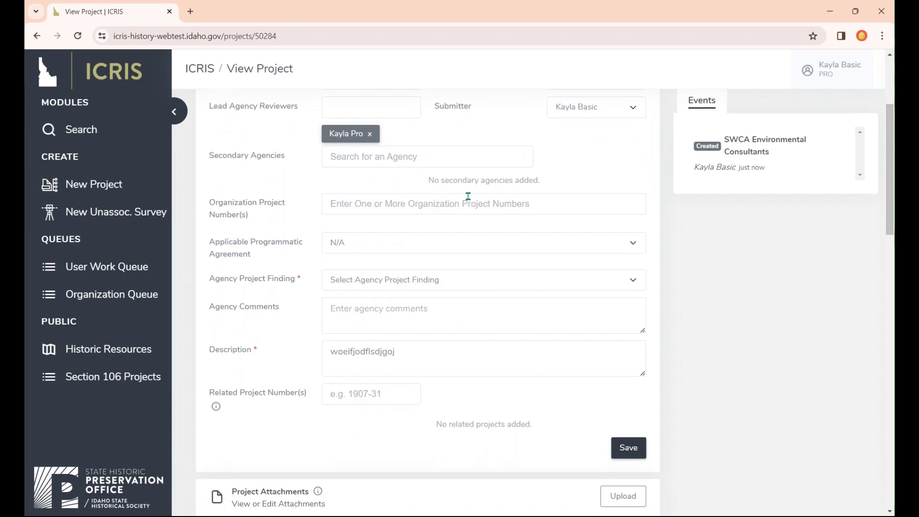
click(361, 209)
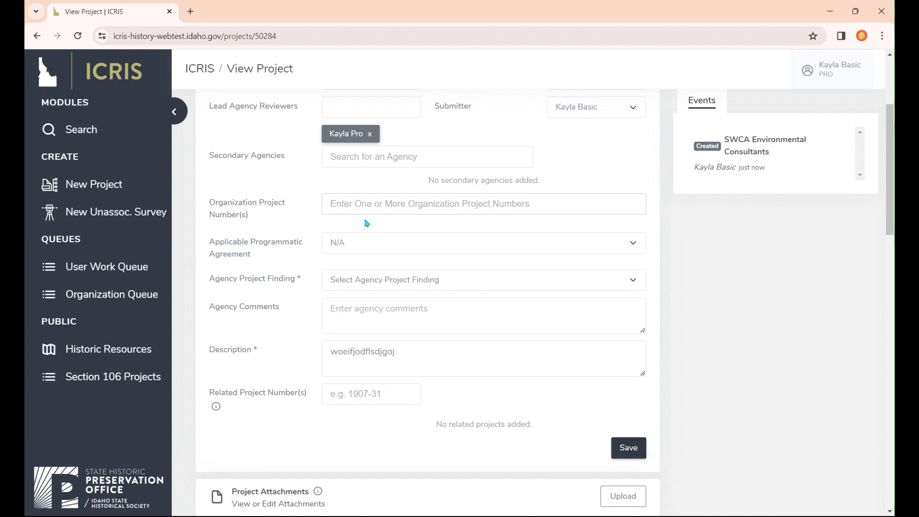
Step: Set the agreement to ITD Minor Highway Improvements PA and the finding to No Properties/No Effect
click(365, 247)
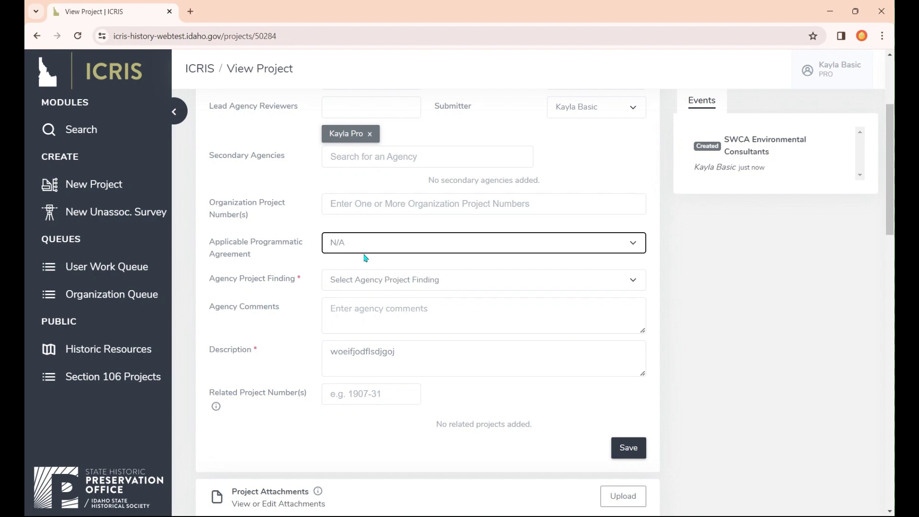
key(Down)
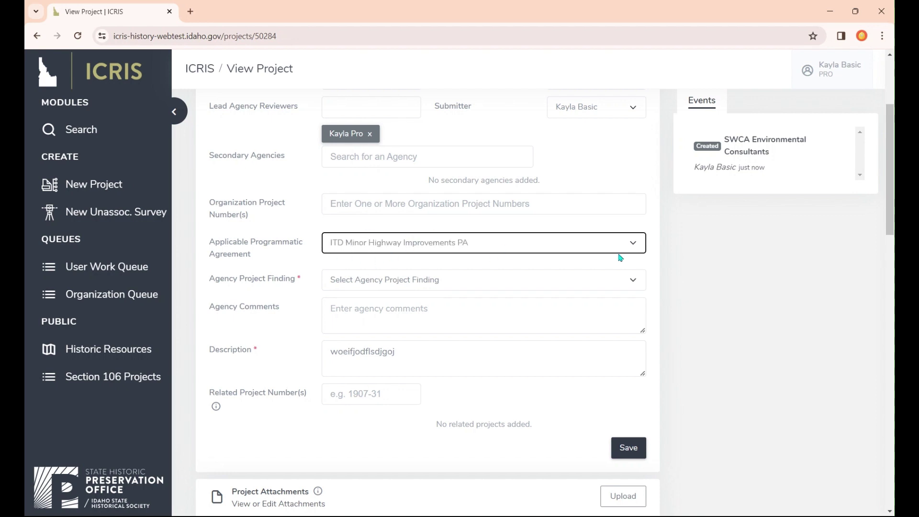
key(Tab)
scroll(644, 269, down, 2)
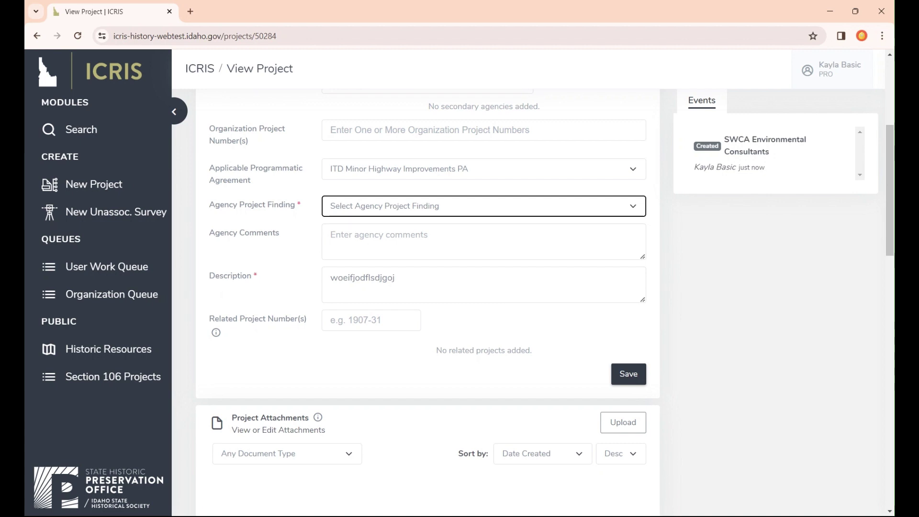
key(Down)
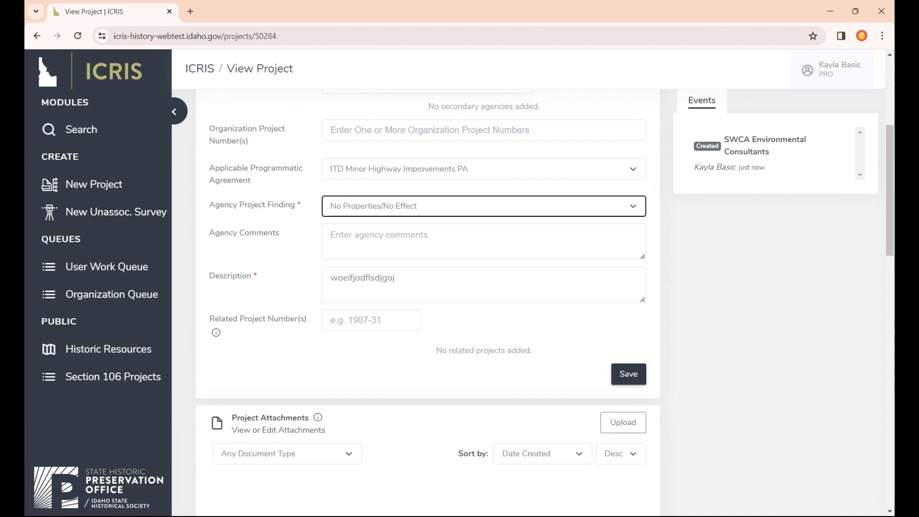
Step: Leave the comments, description and related project number fields blank and save the project details
click(445, 237)
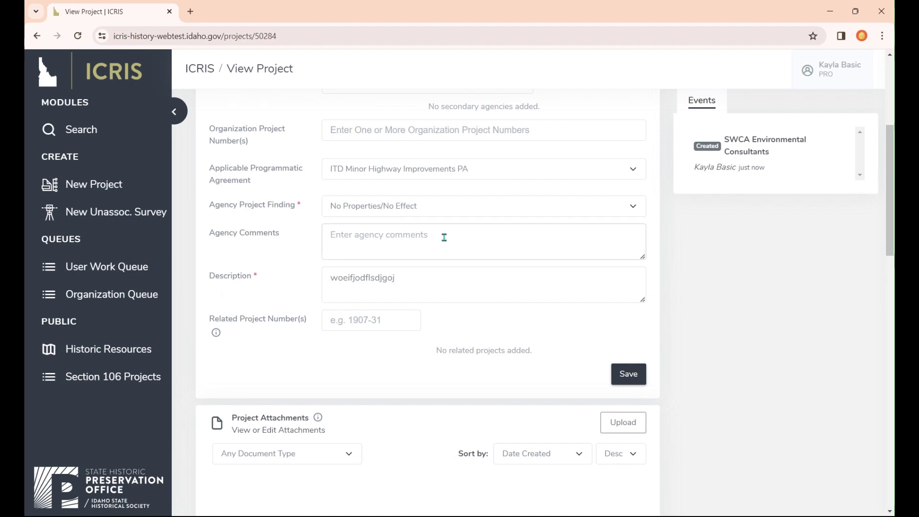
click(444, 294)
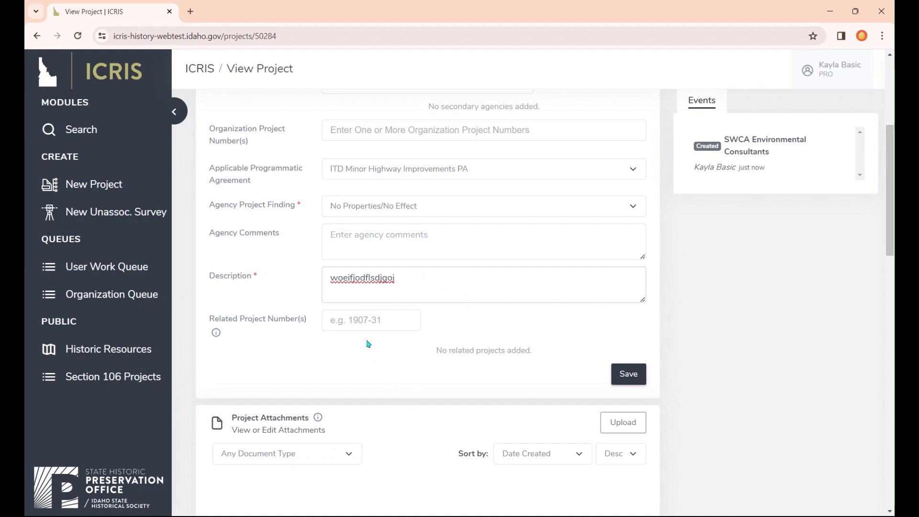
click(345, 325)
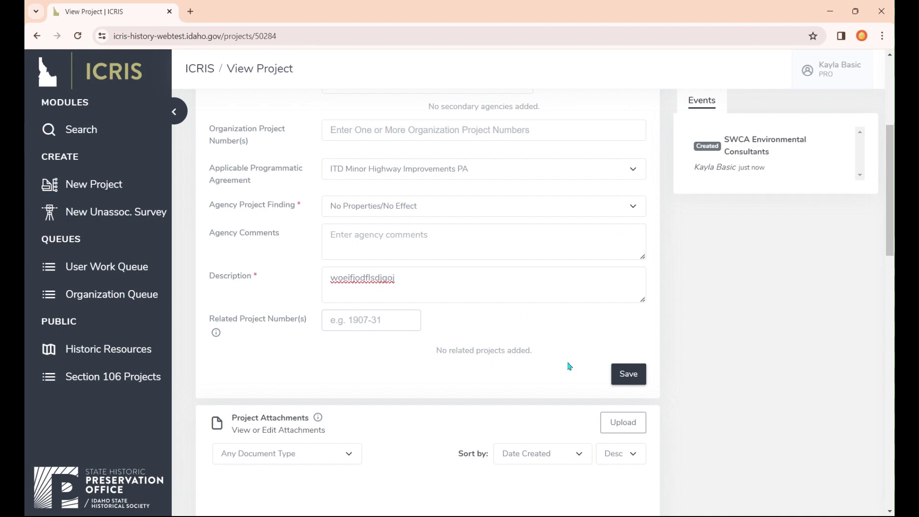
drag(890, 191, 890, 254)
click(628, 157)
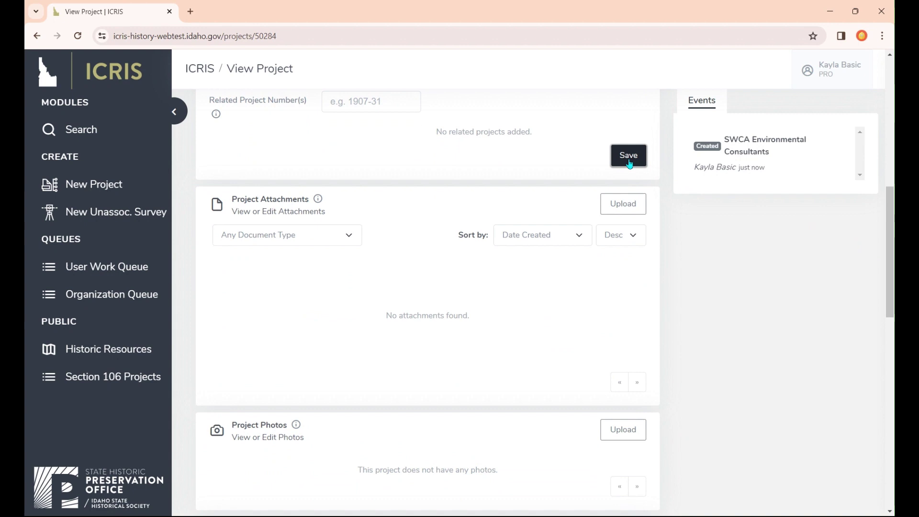
scroll(651, 242, down, 6)
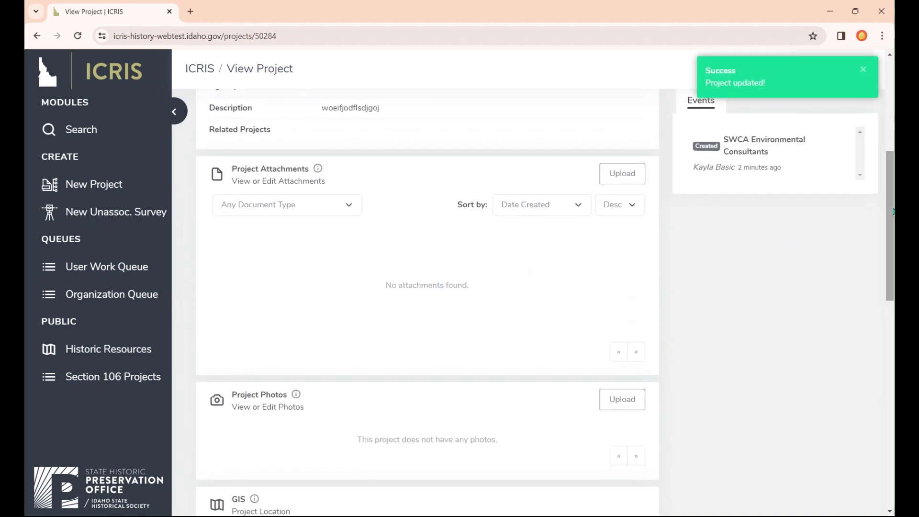
scroll(894, 211, up, 1)
scroll(893, 211, up, 5)
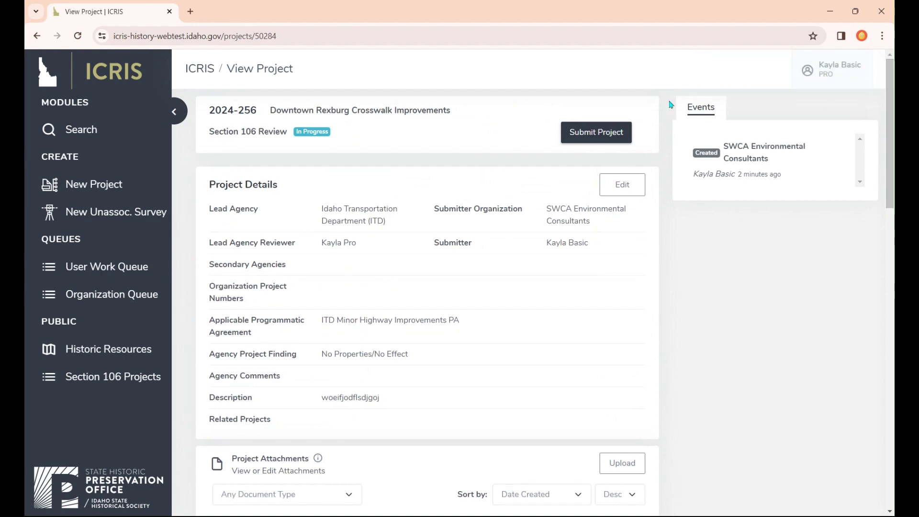
click(566, 130)
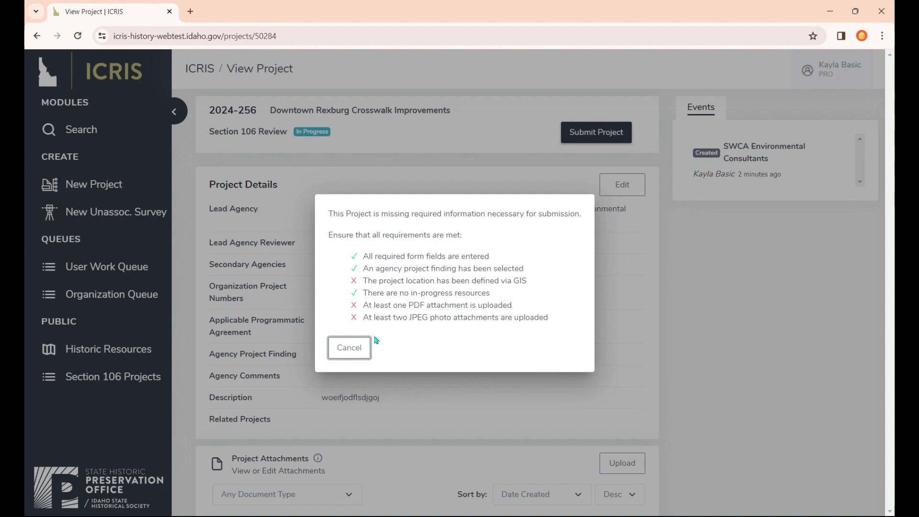
click(350, 348)
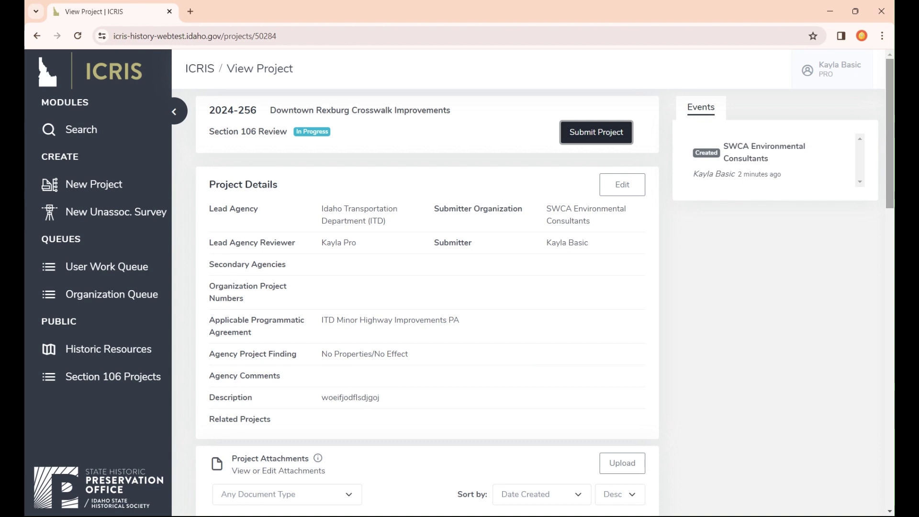
drag(888, 117, 888, 227)
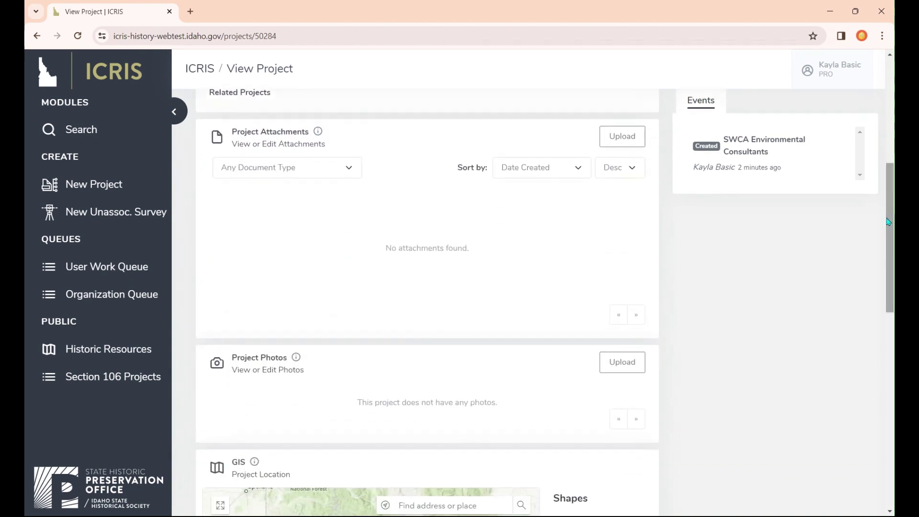
Step: Upload COVER LETTER.pdf as a project attachment with document type Cover Letter
click(610, 139)
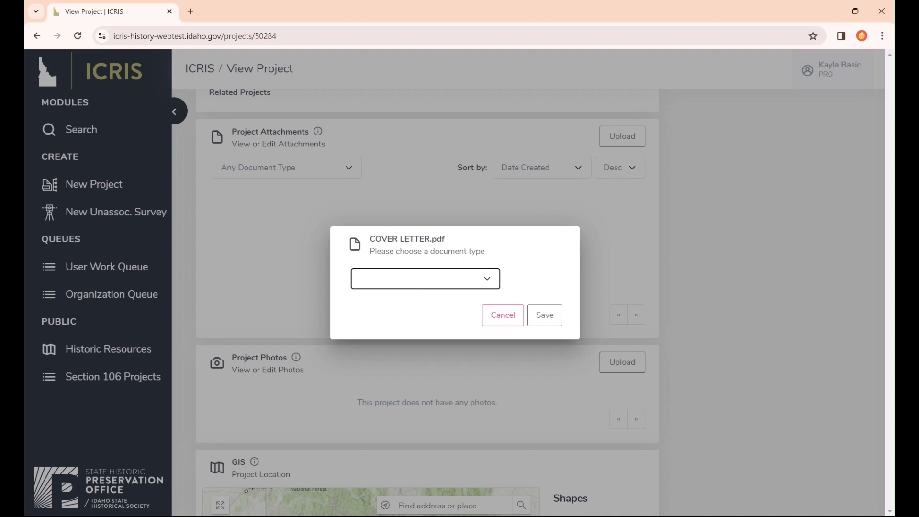
key(Down)
click(553, 320)
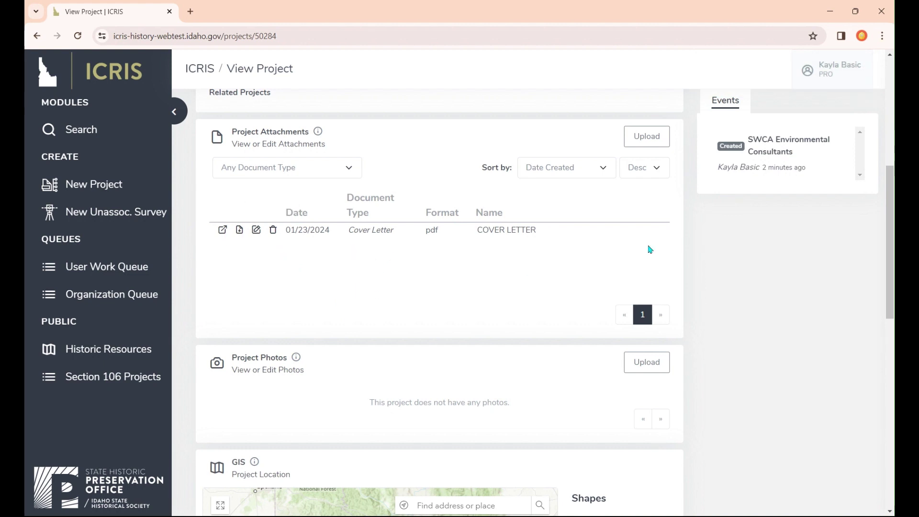
drag(891, 177, 892, 214)
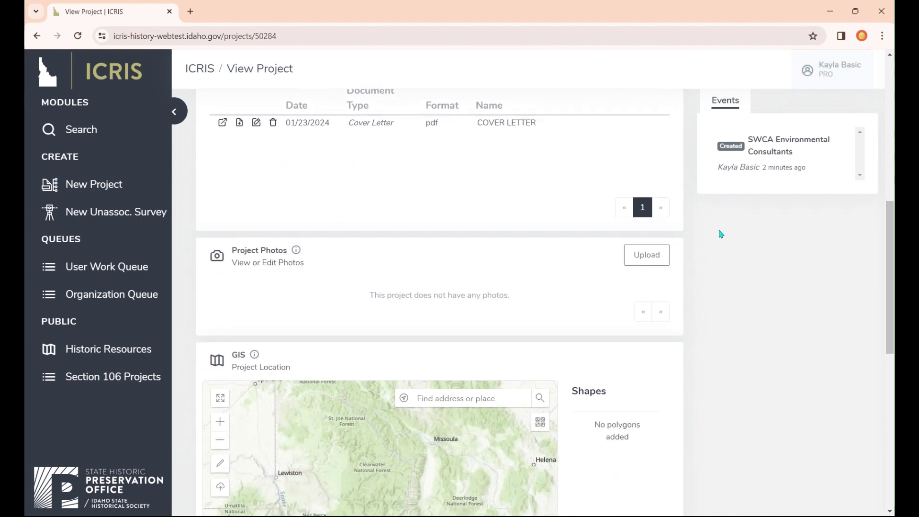
Step: Upload the downtown and crosswalk JPEG photos, then view the crosswalk photo full size and close it
click(648, 263)
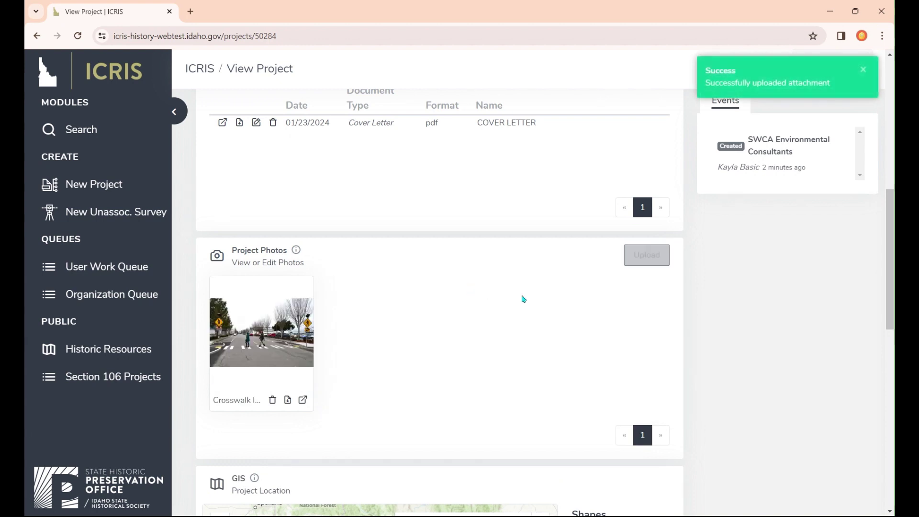
click(650, 266)
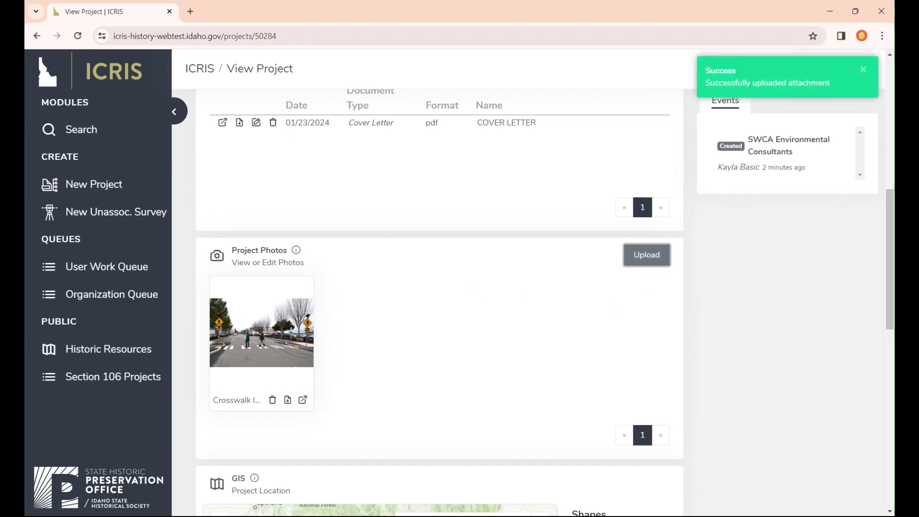
scroll(749, 254, down, 2)
scroll(892, 268, down, 1)
scroll(893, 268, down, 1)
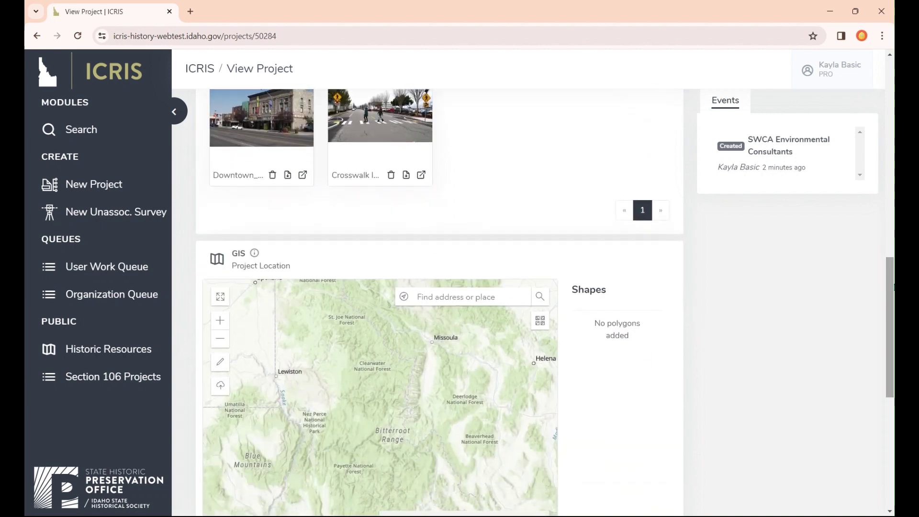
click(421, 175)
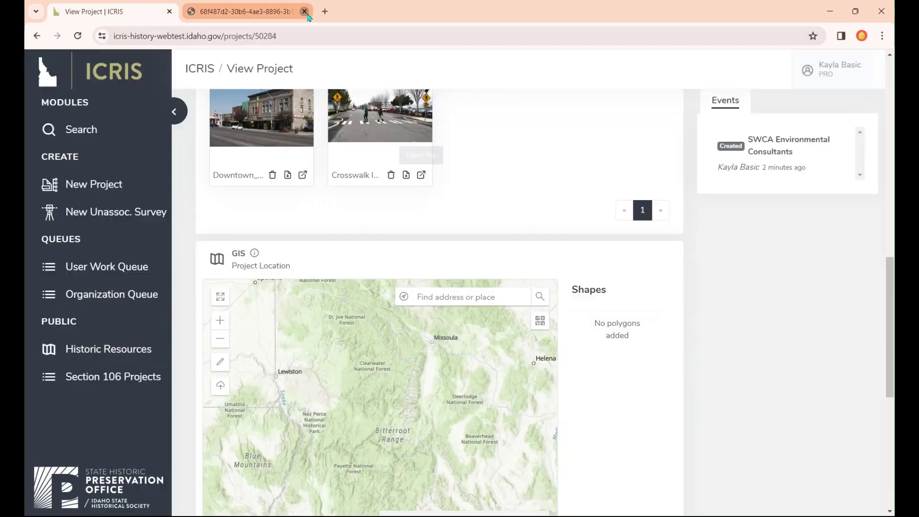
click(305, 12)
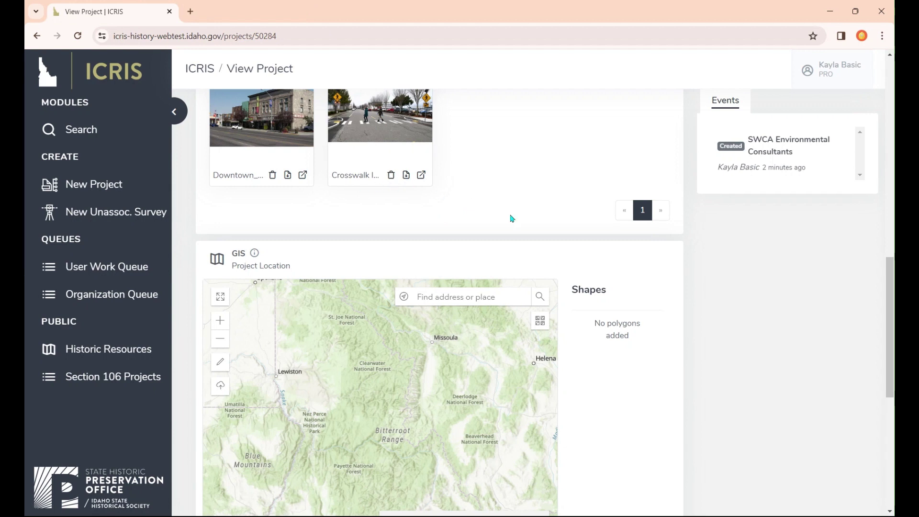
Step: Search the GIS map for 'rexburg id' and zoom in on downtown Main Street
drag(892, 284, 892, 319)
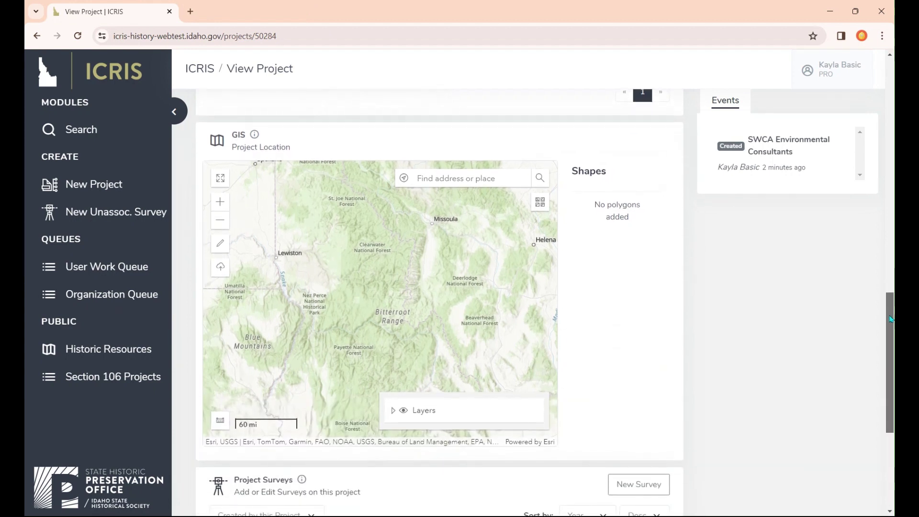
click(436, 177)
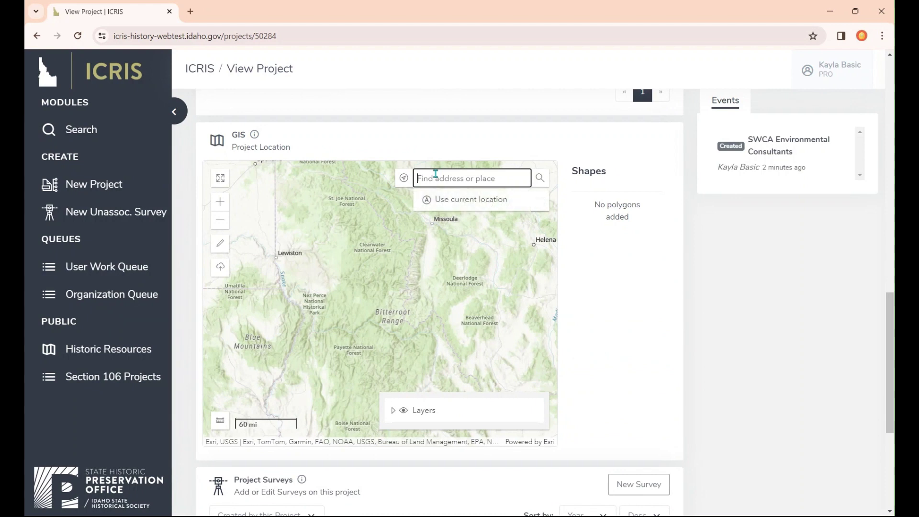
text(rexburg)
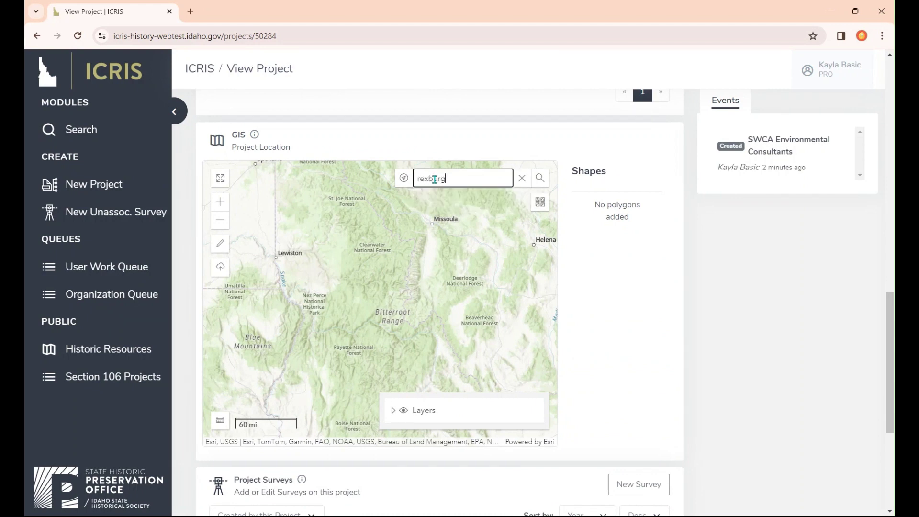
text( id)
key(Return)
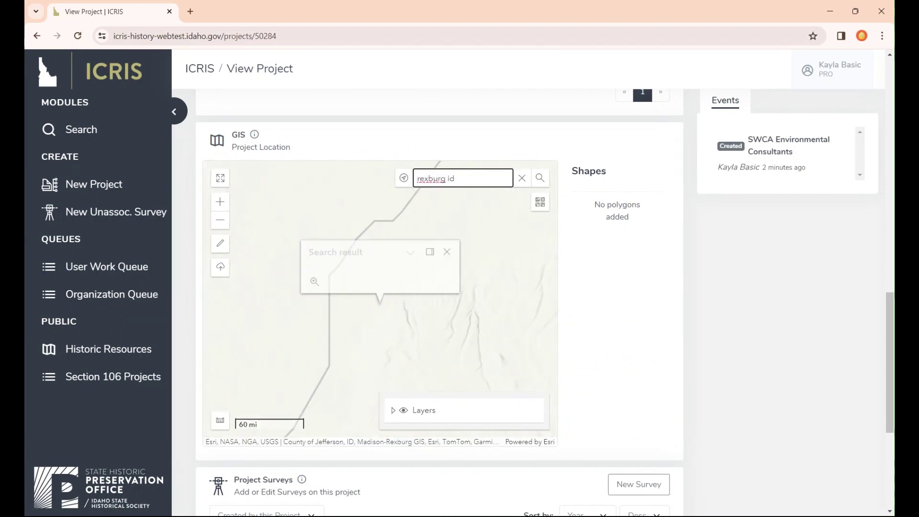
click(447, 221)
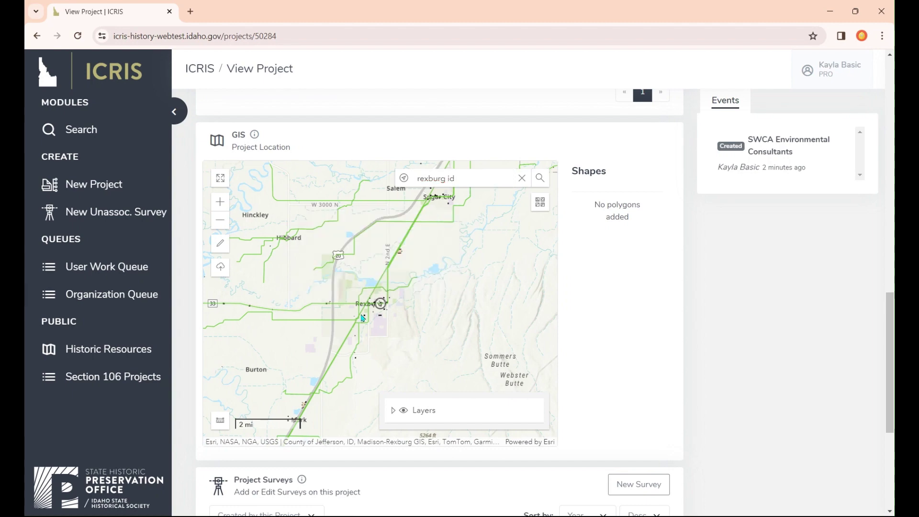
scroll(363, 319, up, 3)
scroll(362, 319, up, 4)
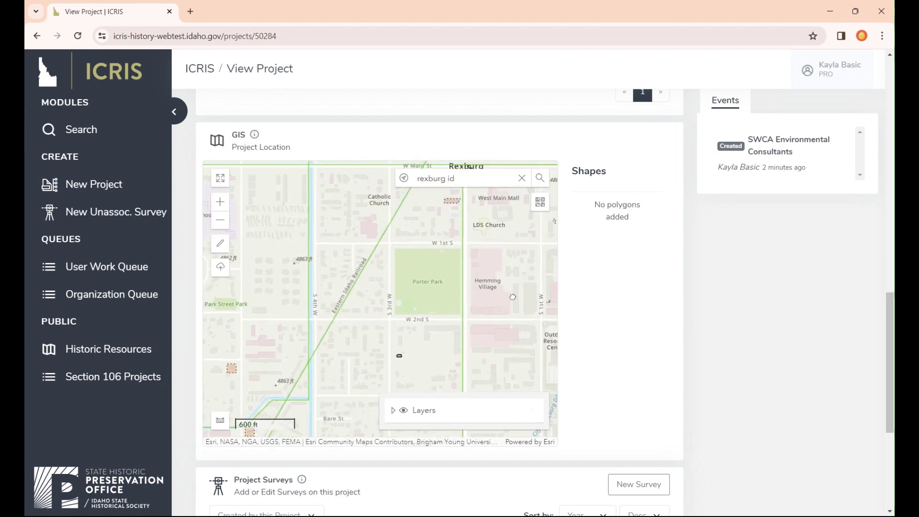
drag(388, 326, 317, 359)
scroll(415, 225, up, 1)
scroll(416, 225, up, 1)
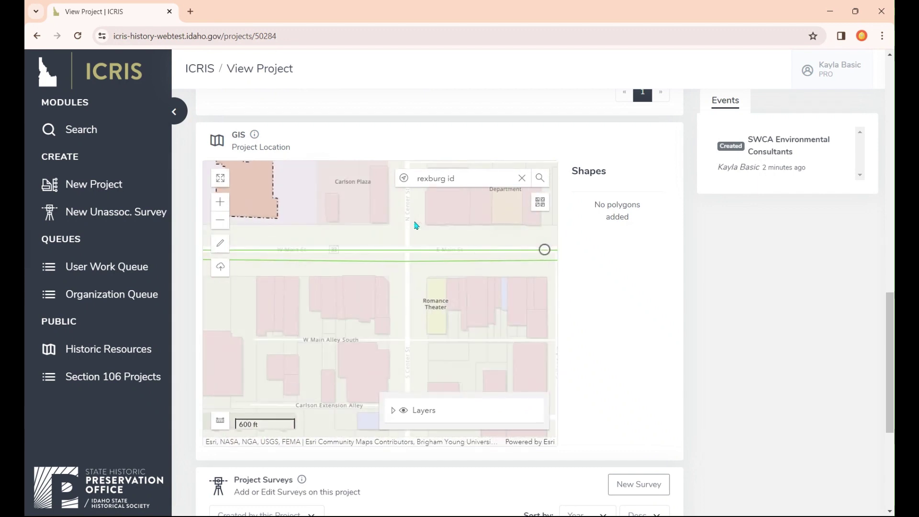
scroll(428, 255, up, 1)
drag(416, 290, 403, 299)
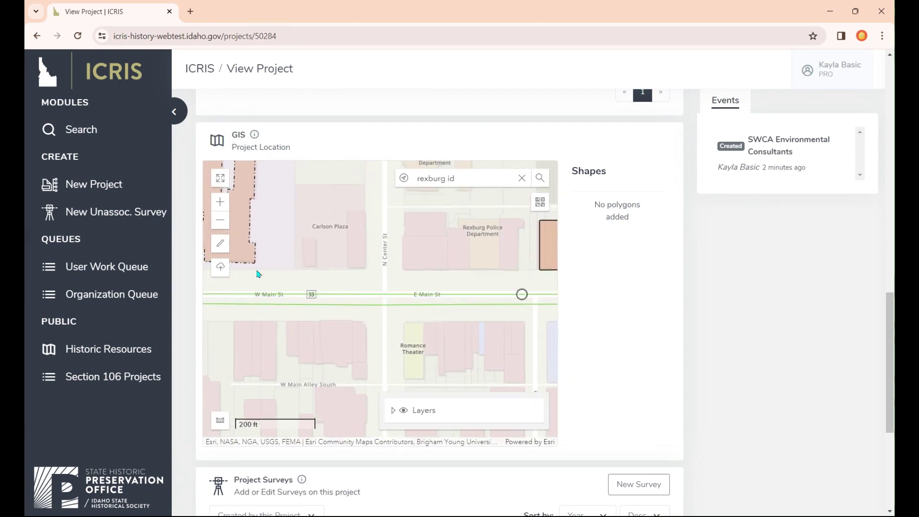
Step: Draw a four-corner polygon around the Main St and Center St intersection, buffer it 0.25 miles, and save
click(220, 243)
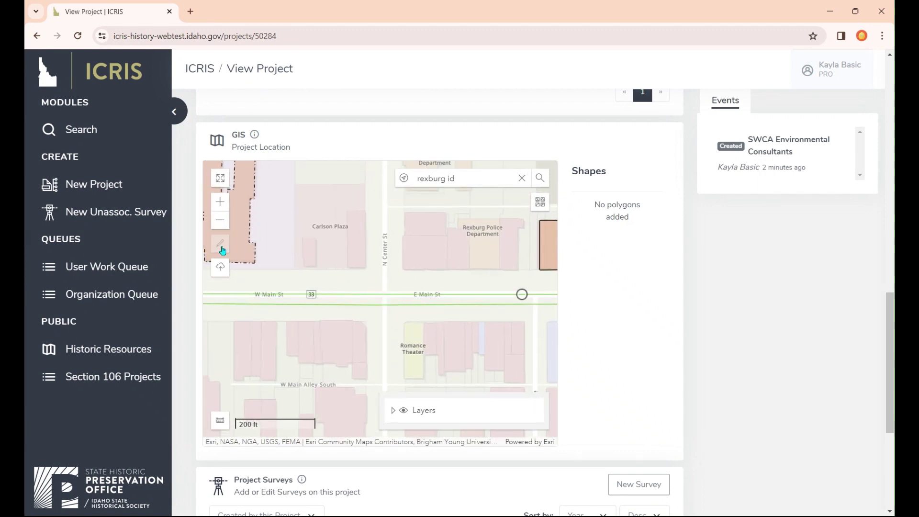
click(366, 277)
click(365, 316)
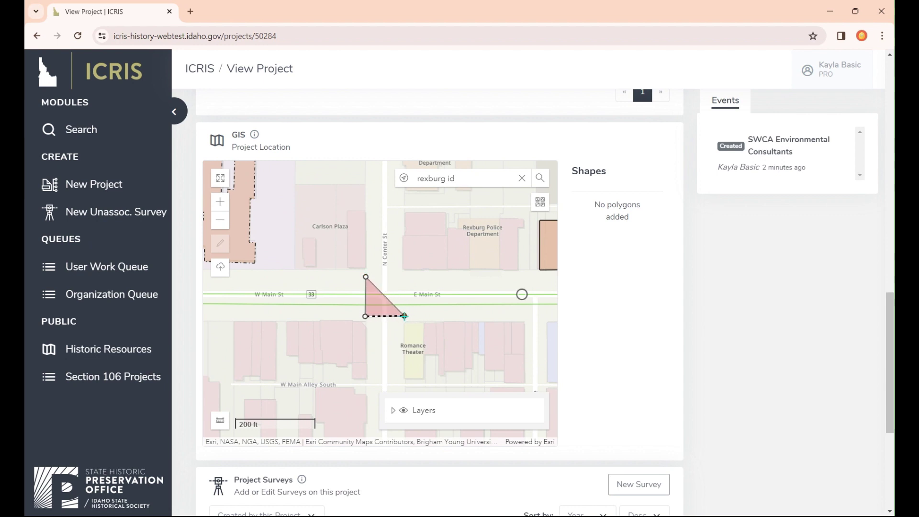
click(405, 316)
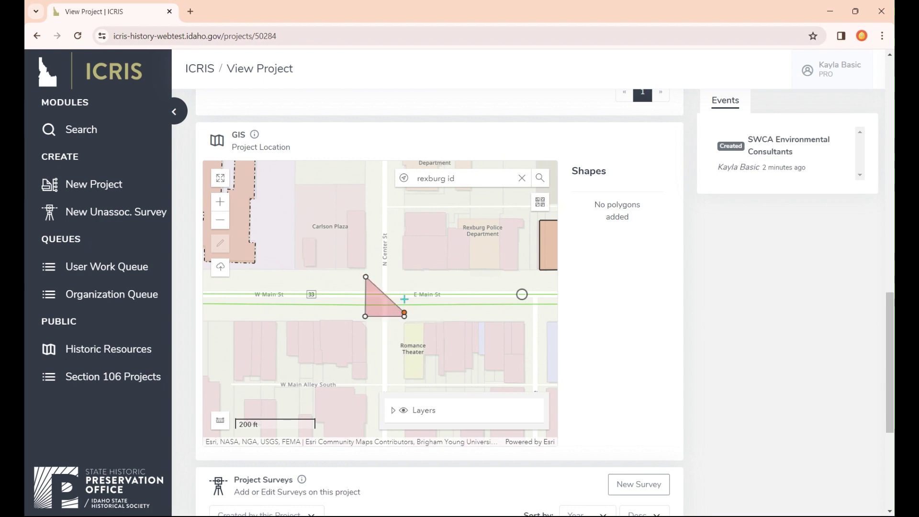
click(366, 277)
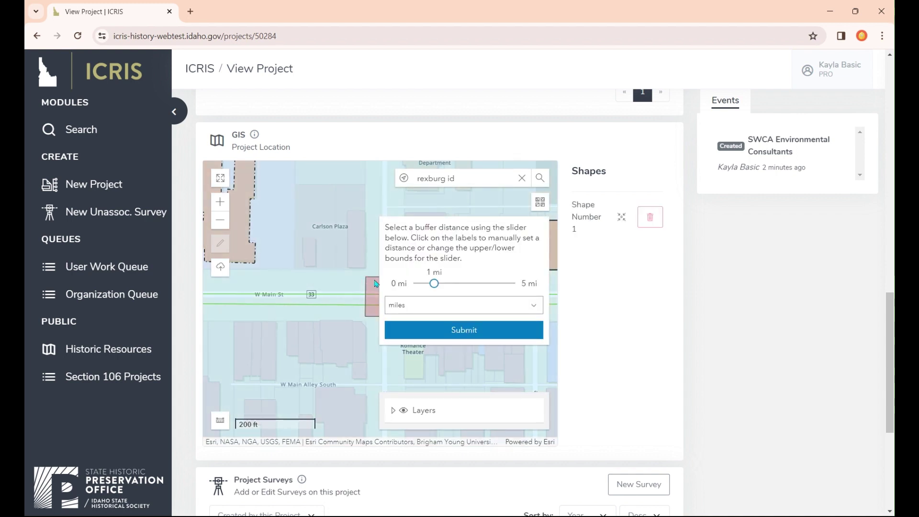
drag(434, 283, 419, 283)
click(463, 330)
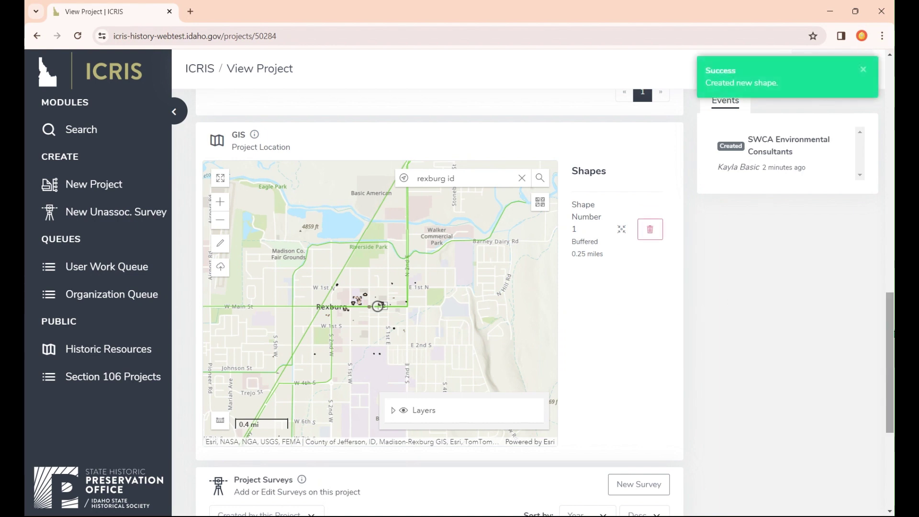
drag(893, 330, 893, 409)
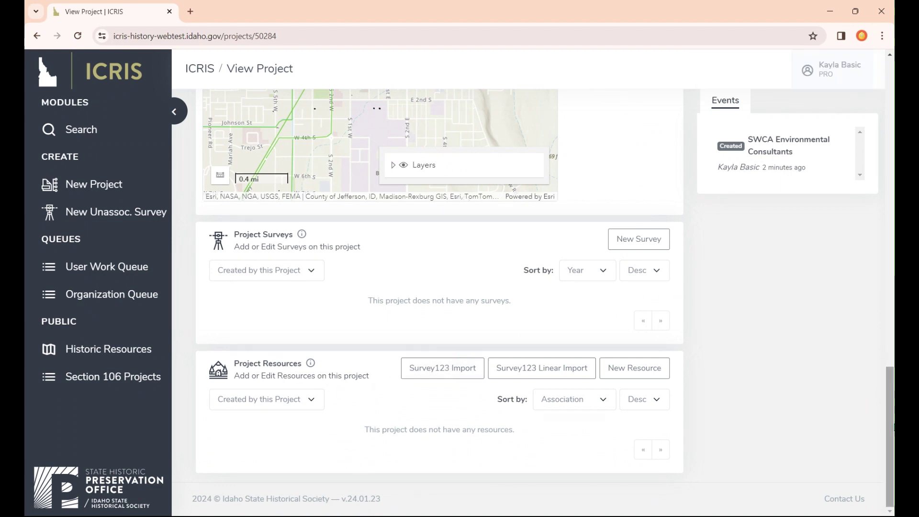
drag(893, 474, 893, 409)
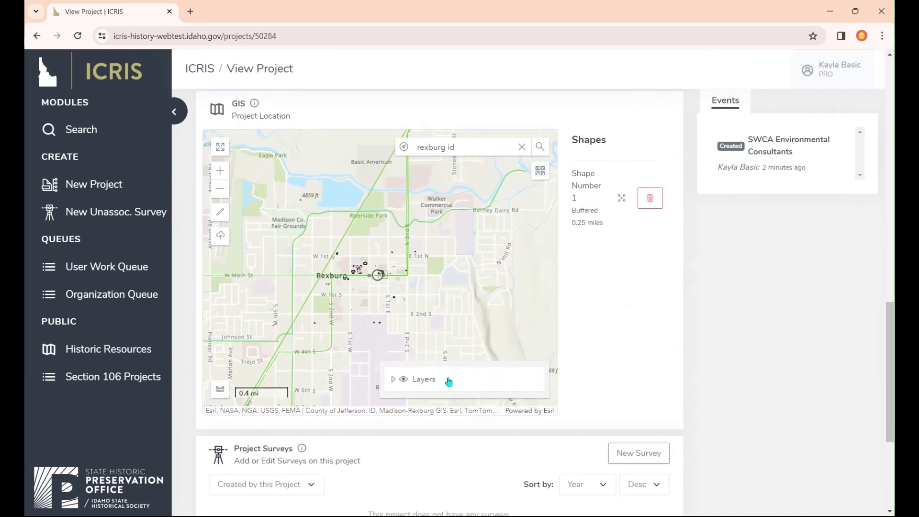
drag(891, 368, 887, 419)
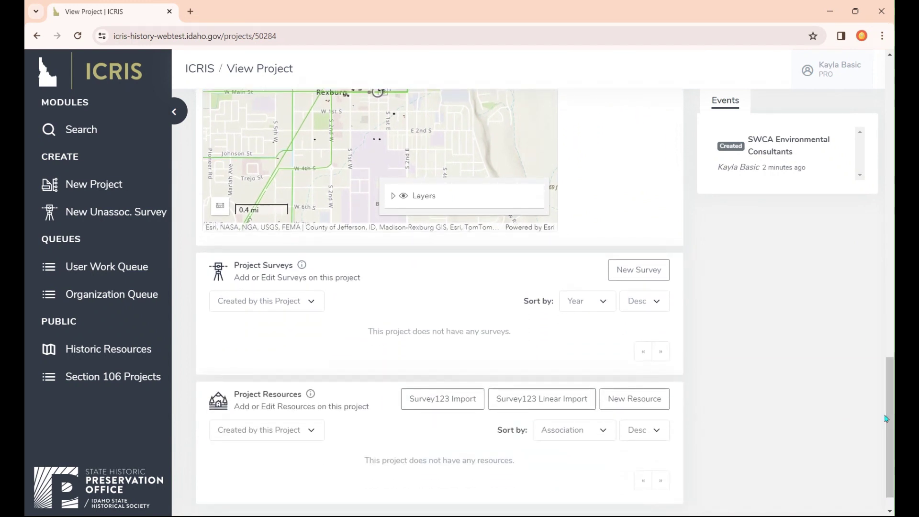
drag(887, 419, 888, 429)
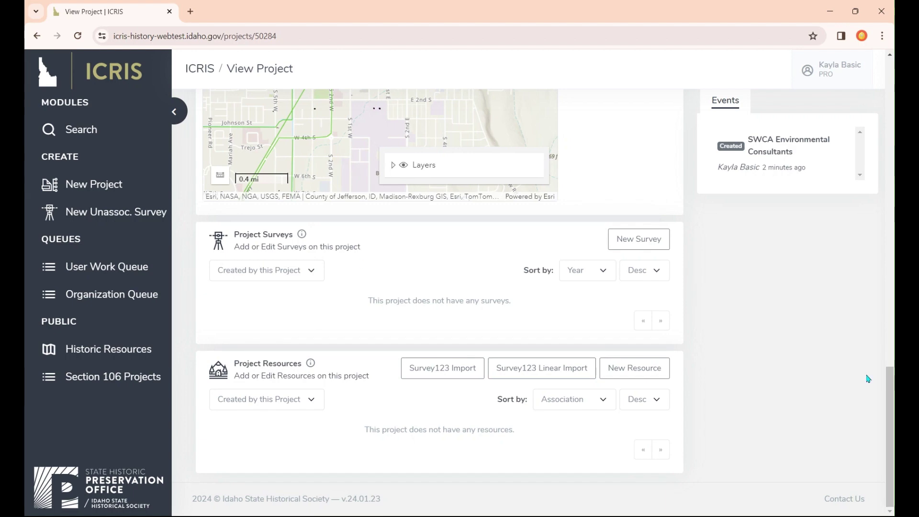
drag(889, 383, 881, 72)
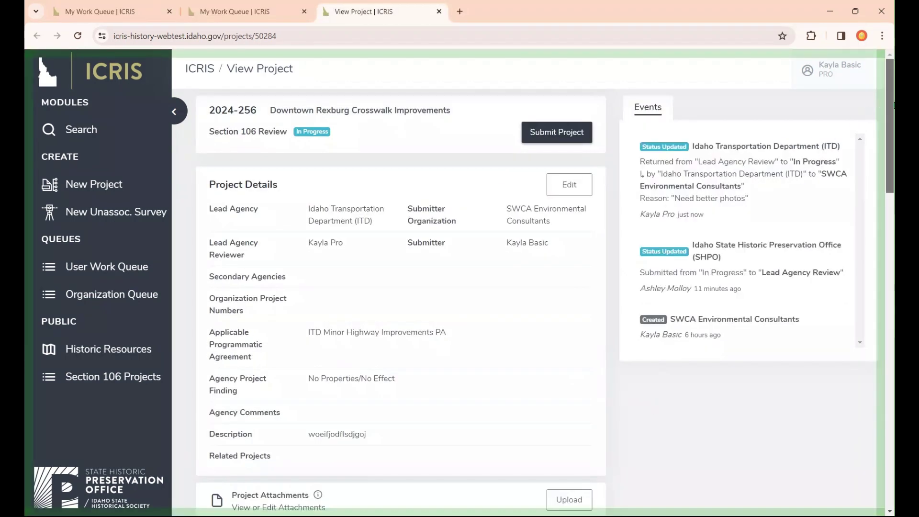
Step: Check the 'Need better photos' return reason in Events, then resubmit project 2024-256 for Lead Agency Review
scroll(401, 288, down, 8)
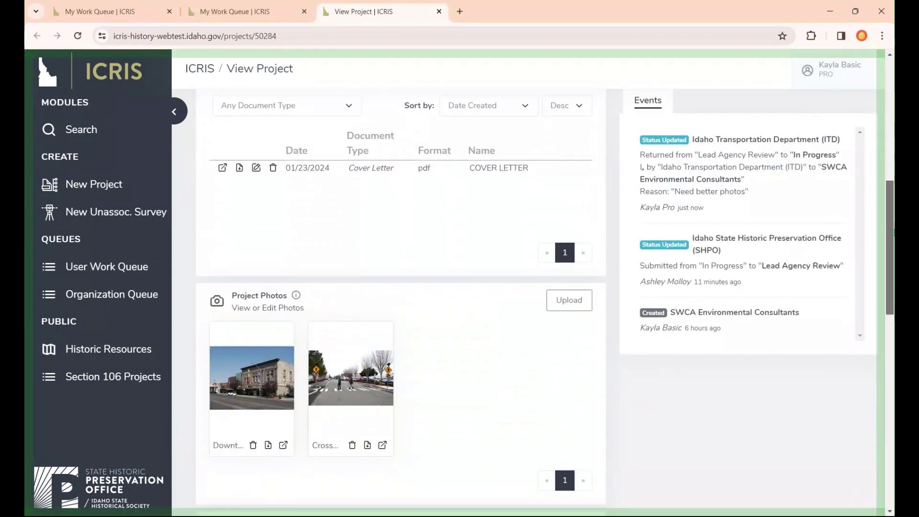
drag(890, 225, 891, 382)
scroll(891, 381, up, 10)
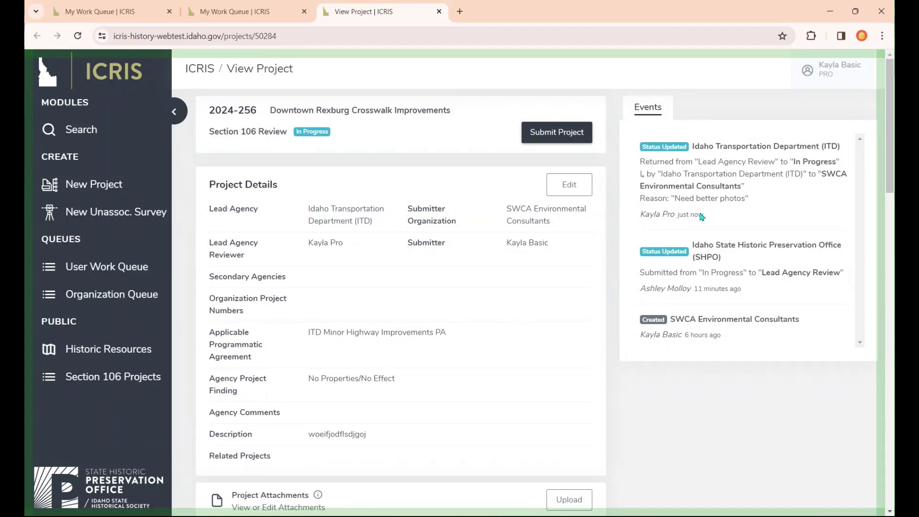
drag(641, 214, 673, 212)
drag(748, 198, 673, 199)
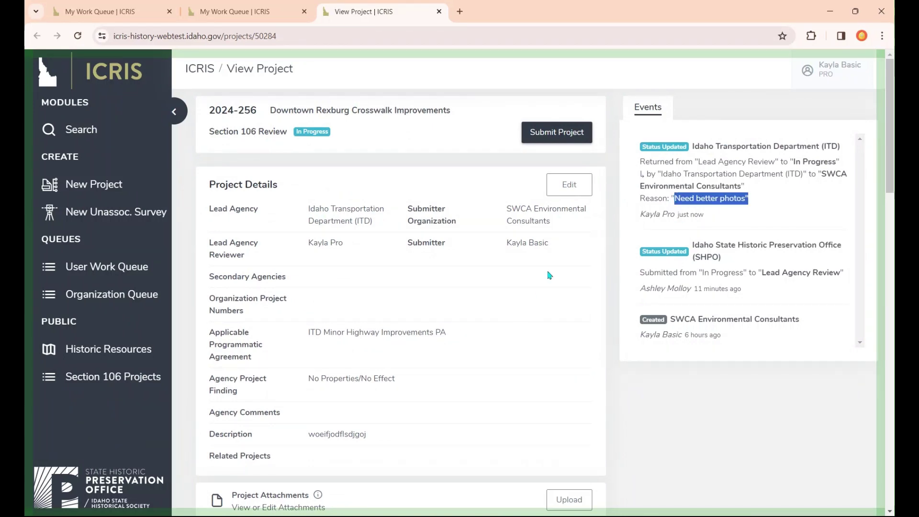
click(532, 285)
drag(891, 163, 633, 181)
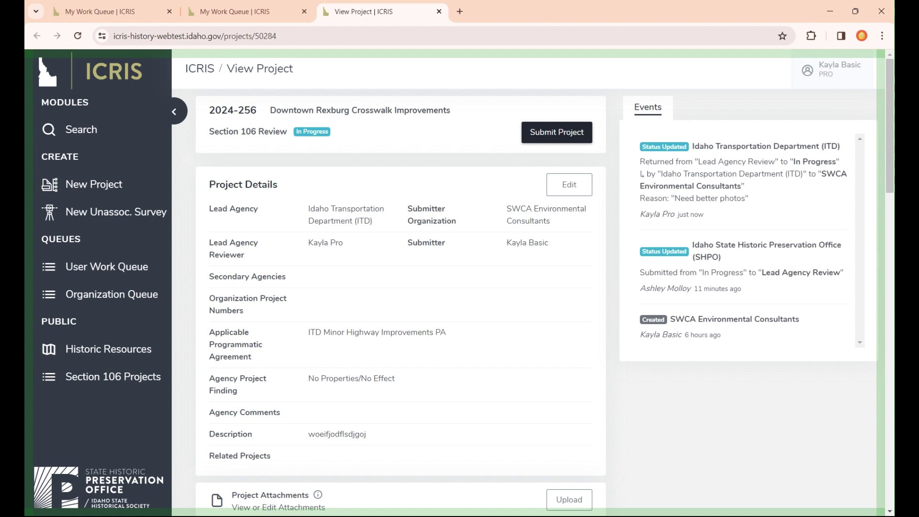
drag(552, 223, 432, 209)
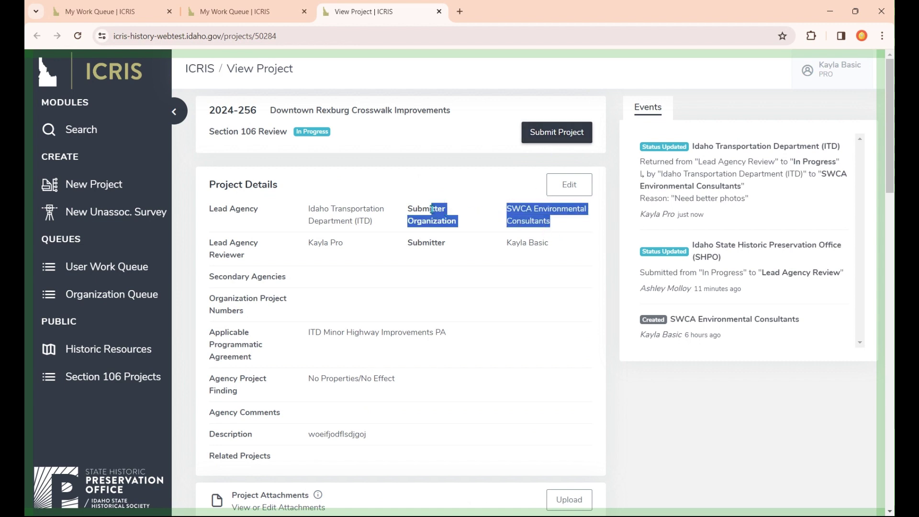
click(277, 224)
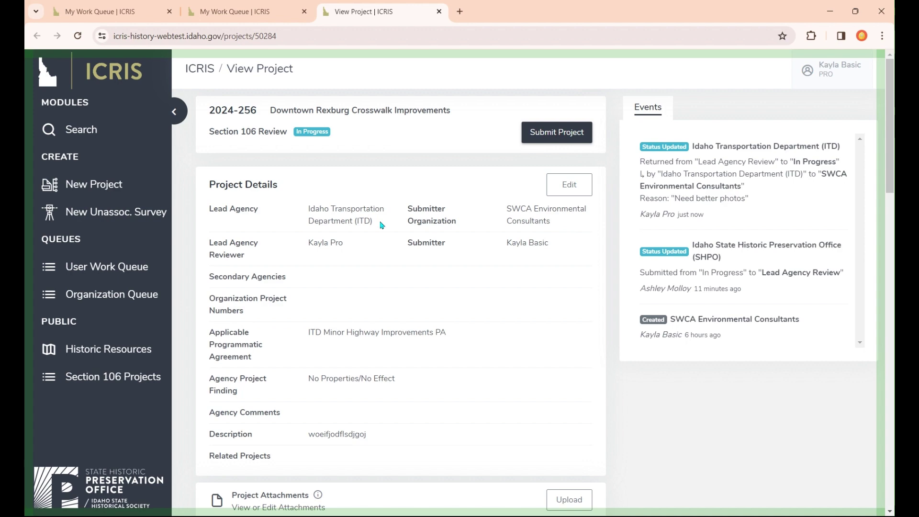
click(548, 141)
click(546, 308)
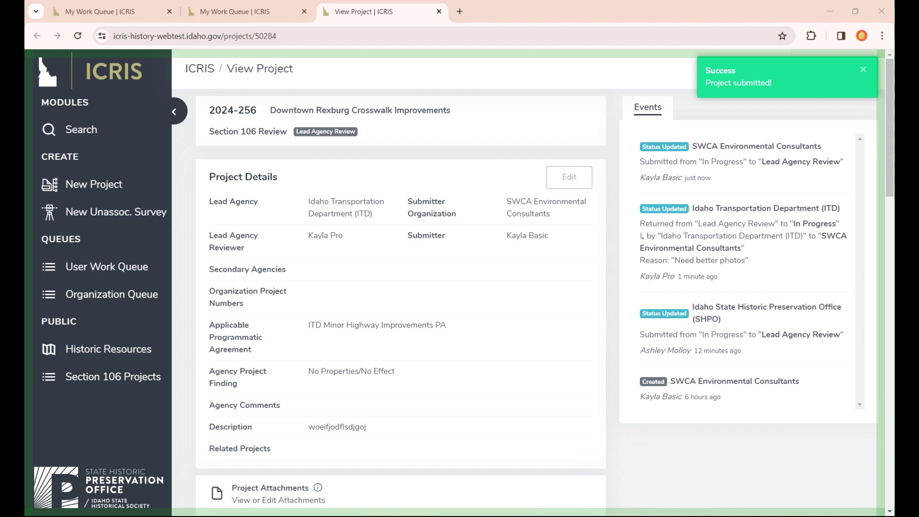
Step: In the lead agency reviewer's window, submit project 2024-256 onward to SHPO and confirm
key(alt+Tab)
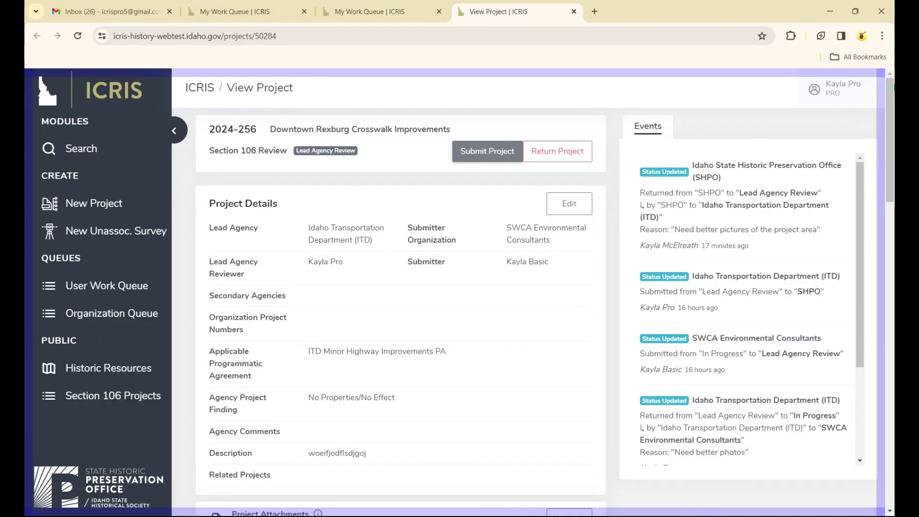
drag(891, 115, 870, 423)
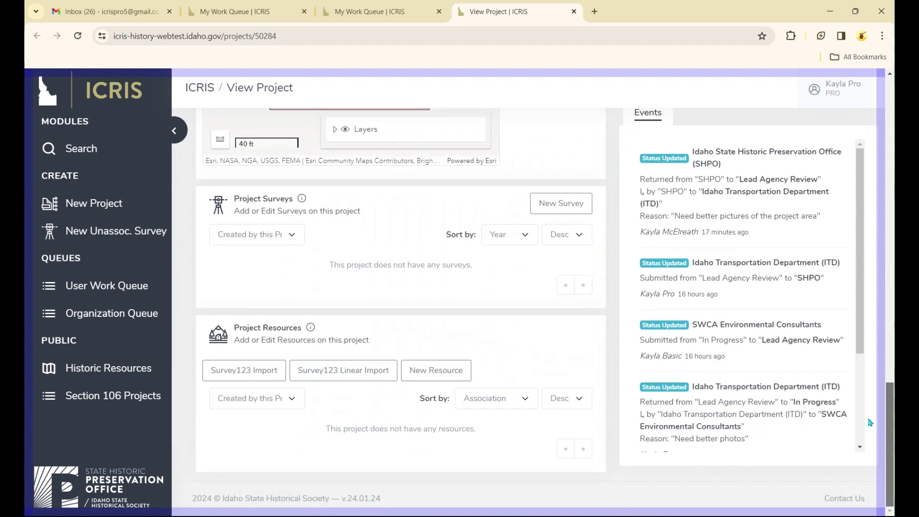
scroll(870, 422, up, 20)
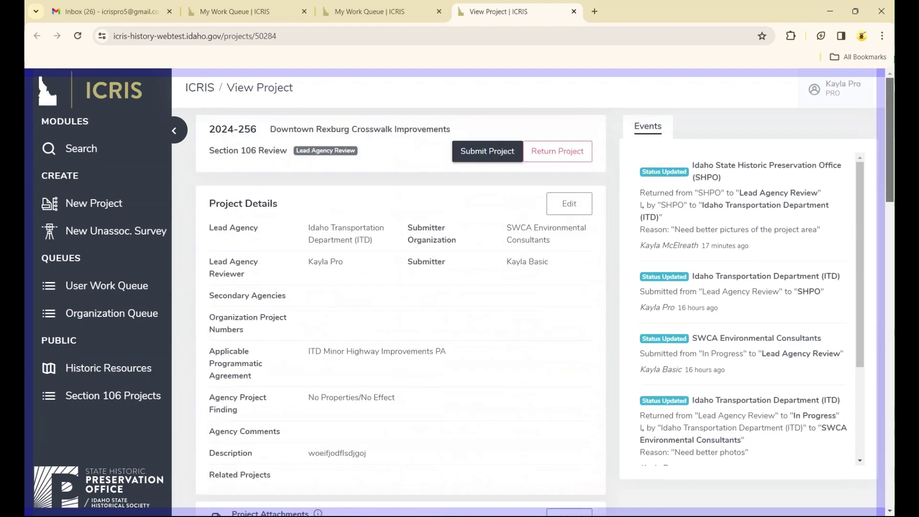
click(488, 158)
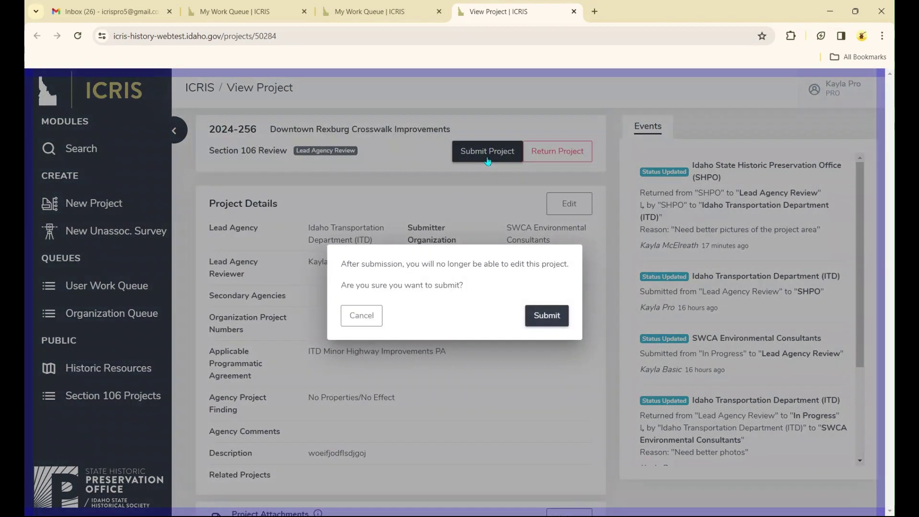
click(538, 315)
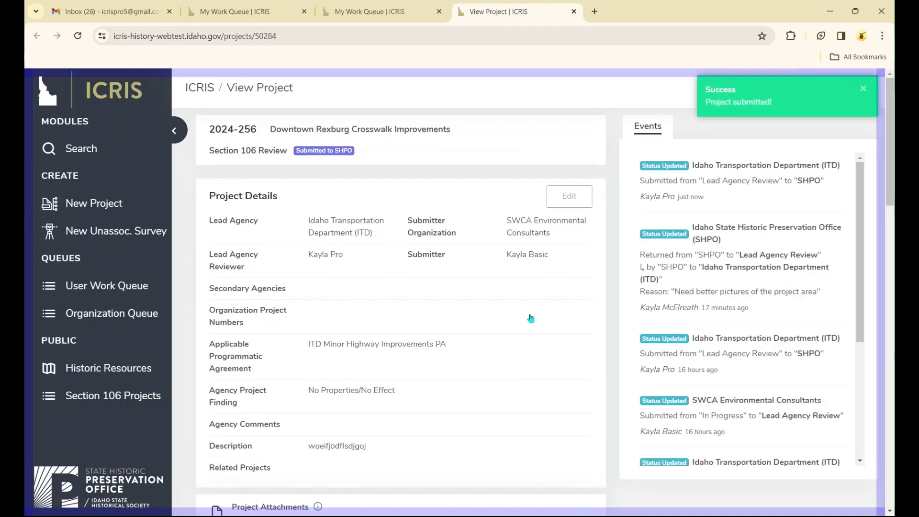